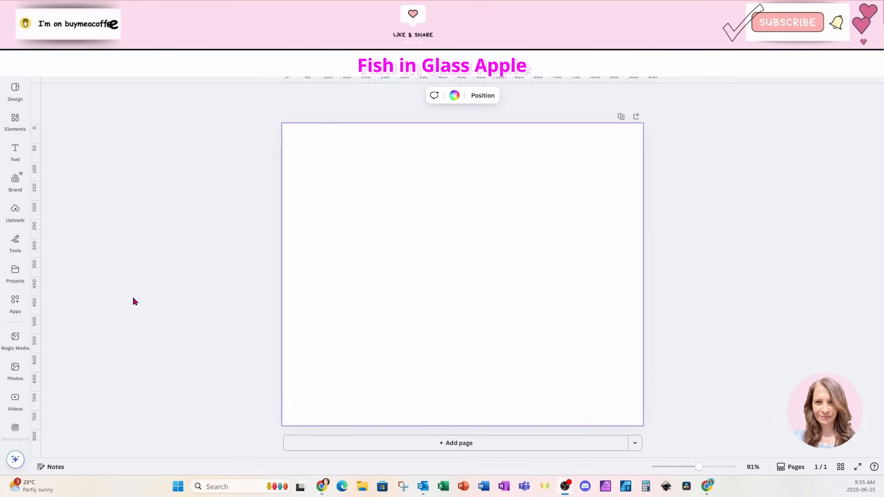
Step: Add the green apple photo from the recently used elements to the blank page and duplicate the page
{"action": "left_click", "coordinate": [16, 126]}
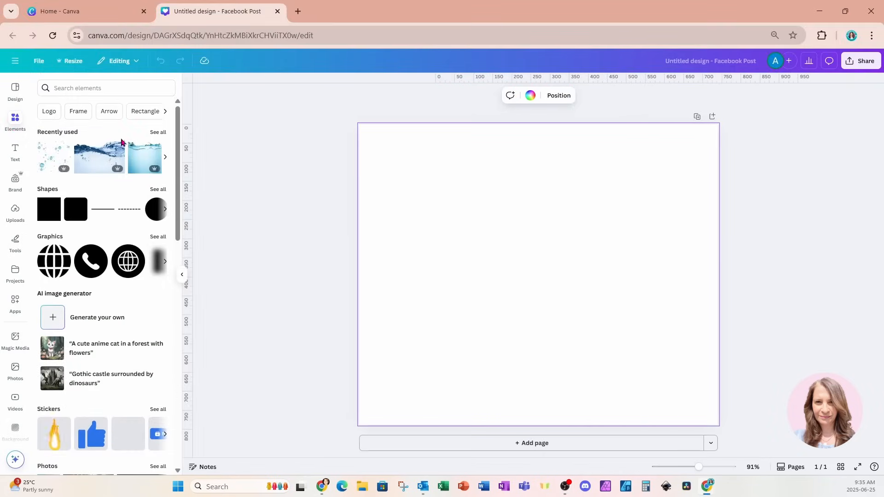
{"action": "left_click", "coordinate": [157, 132]}
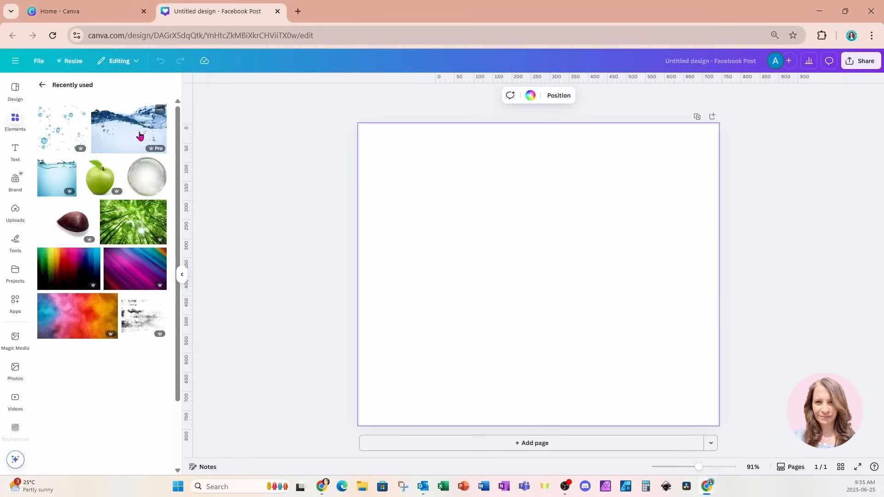
{"action": "left_click", "coordinate": [92, 188]}
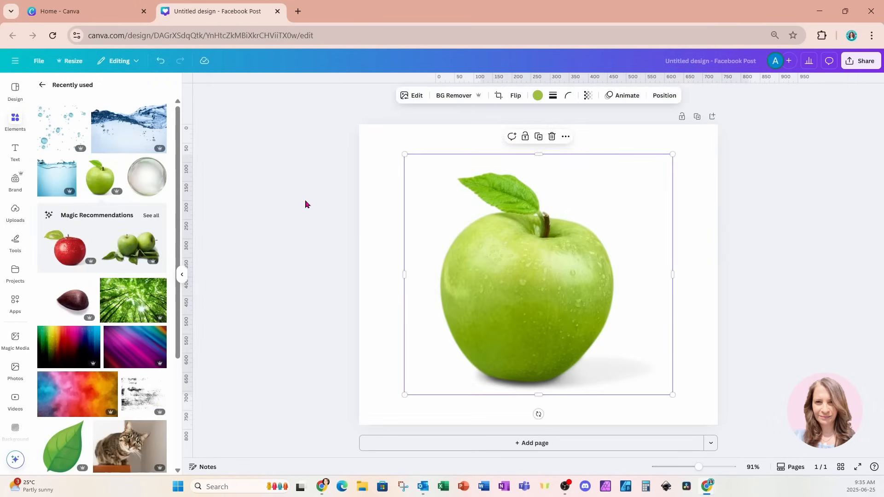
{"action": "left_click", "coordinate": [697, 117]}
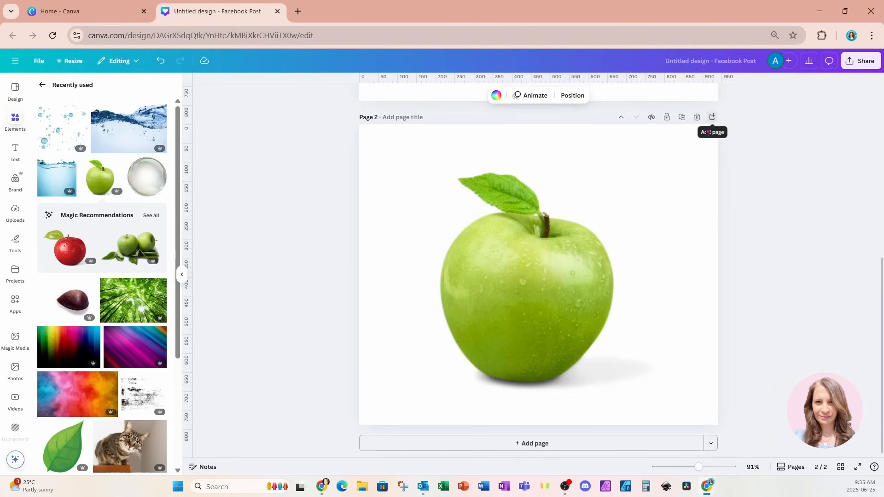
Step: Separate the leaf and stem from the apple on page 2 with Magic Grab and move them up and away from it
{"action": "left_click", "coordinate": [553, 289]}
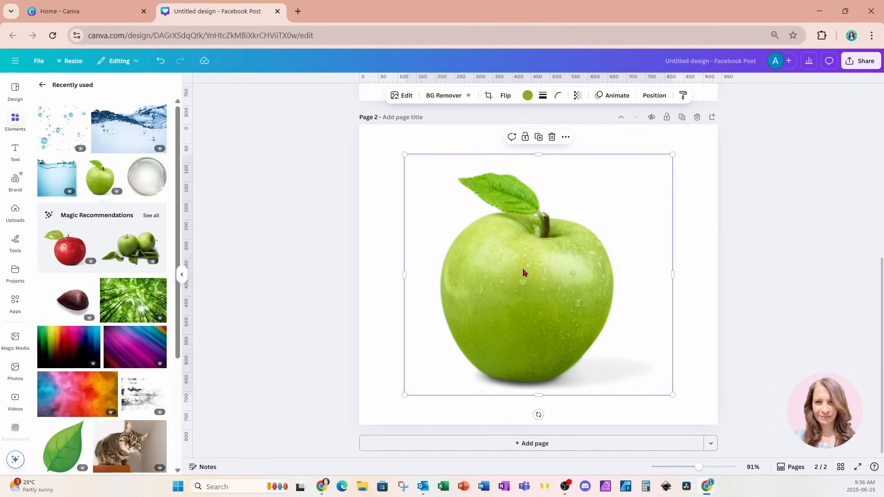
{"action": "left_click", "coordinate": [407, 98]}
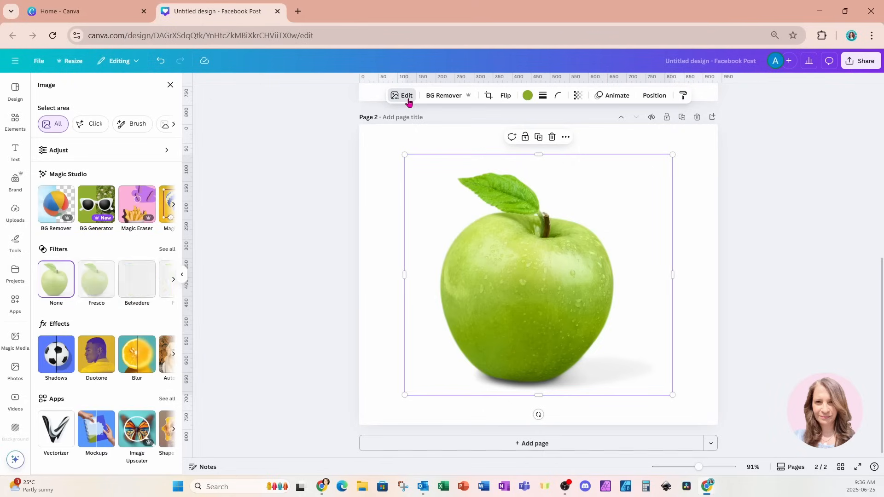
{"action": "left_click", "coordinate": [175, 207]}
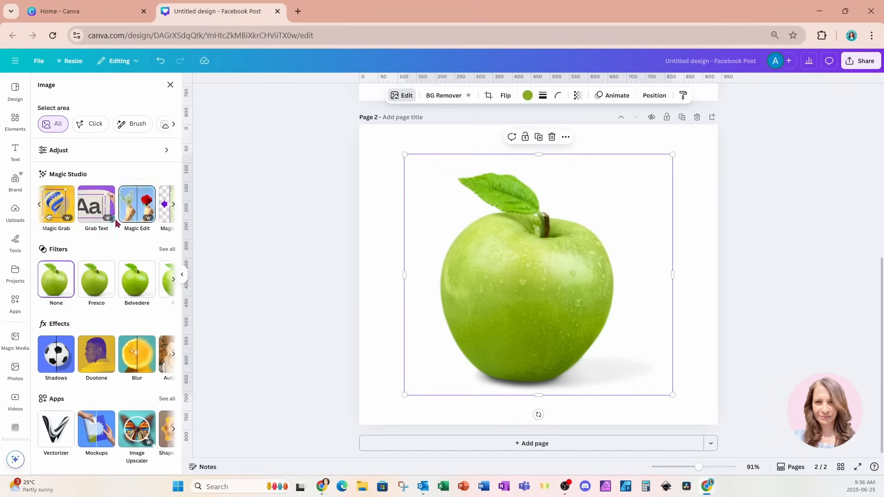
{"action": "left_click", "coordinate": [58, 220]}
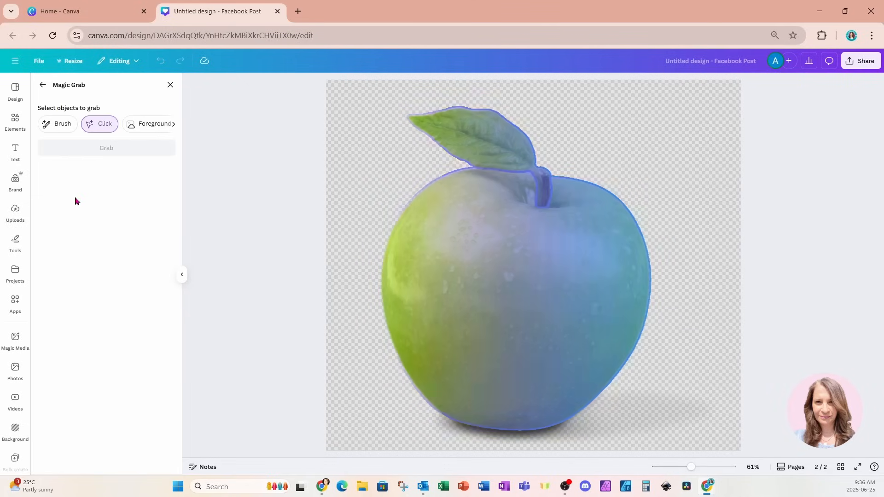
{"action": "left_click", "coordinate": [469, 136]}
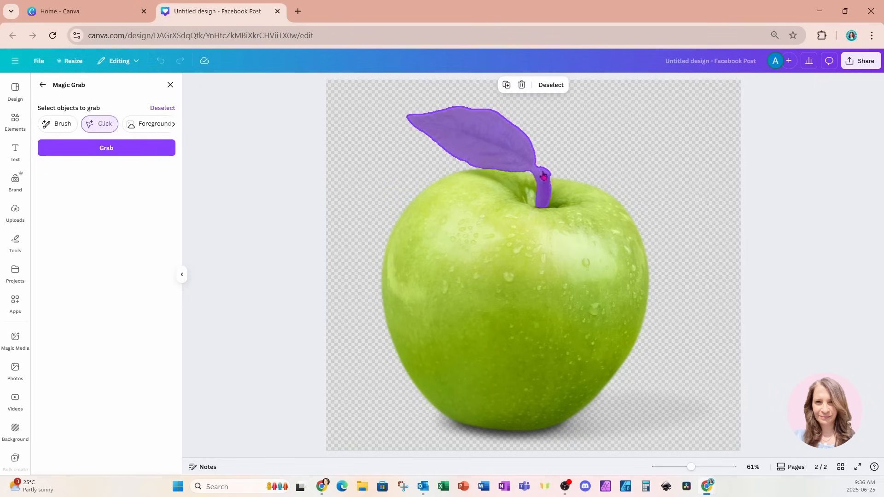
{"action": "left_click", "coordinate": [158, 149]}
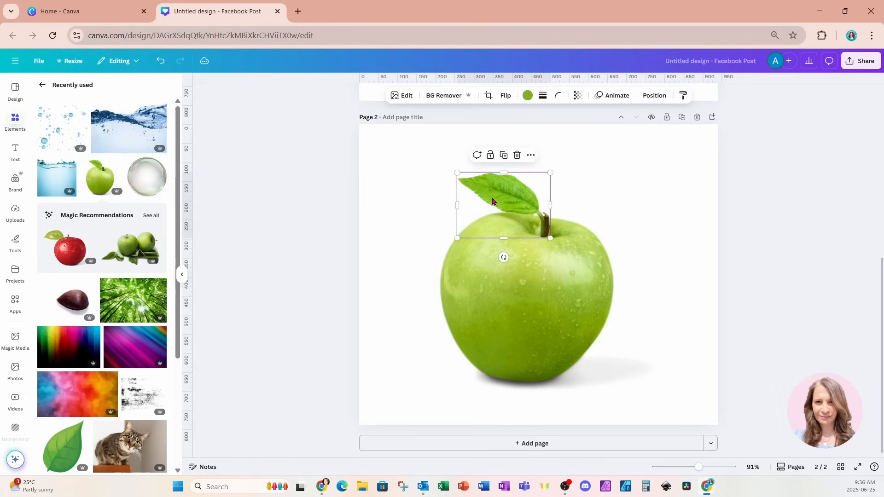
{"action": "left_click_drag", "start_coordinate": [493, 201], "coordinate": [410, 164]}
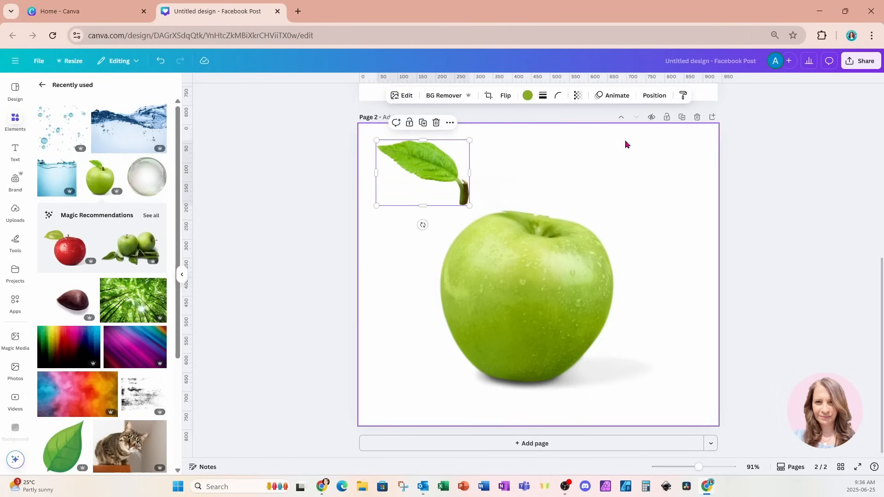
Step: Duplicate page 2, delete the leaf and stem on the copy, and move the apple up slightly
{"action": "left_click", "coordinate": [683, 121]}
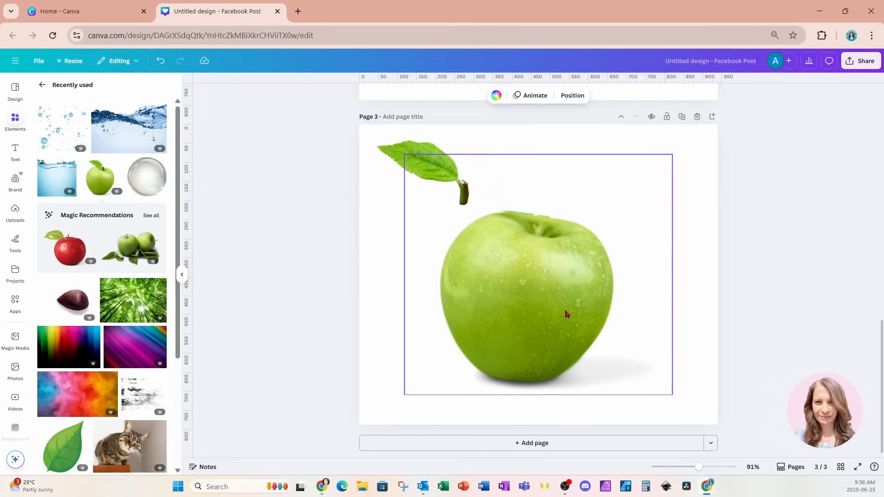
{"action": "left_click", "coordinate": [566, 317]}
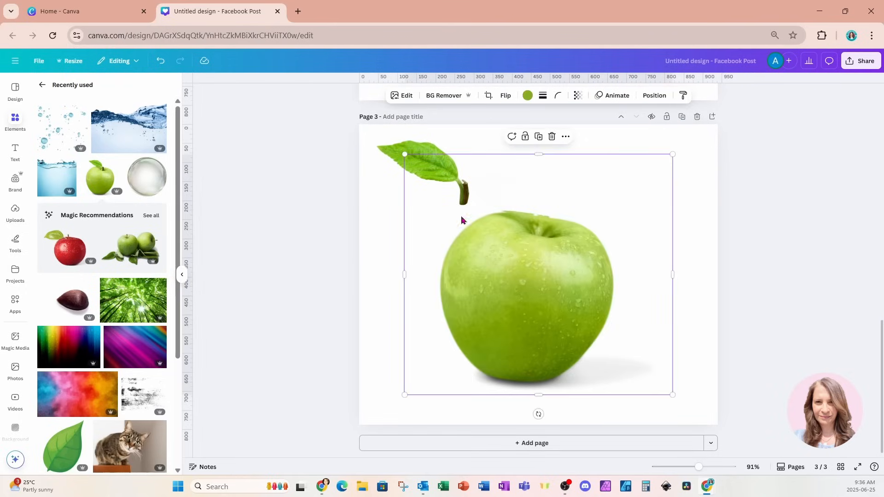
{"action": "left_click", "coordinate": [397, 160]}
{"action": "key", "text": "Delete"}
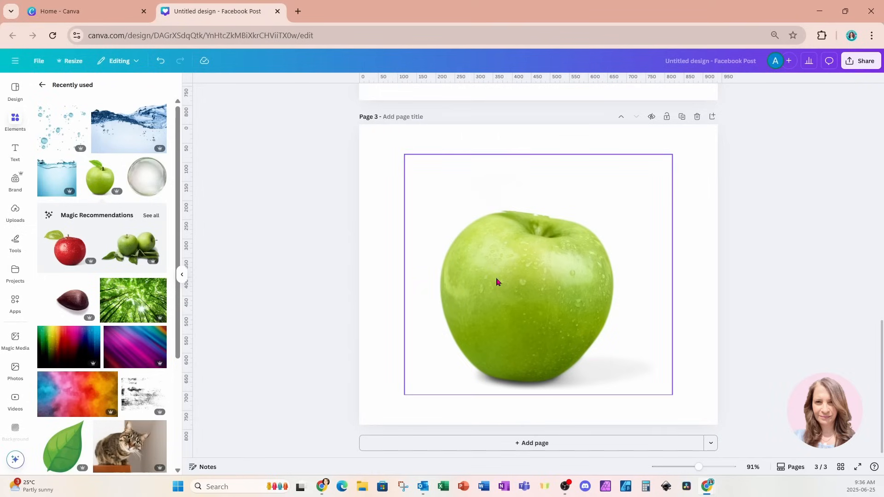
{"action": "left_click_drag", "start_coordinate": [530, 319], "coordinate": [530, 308]}
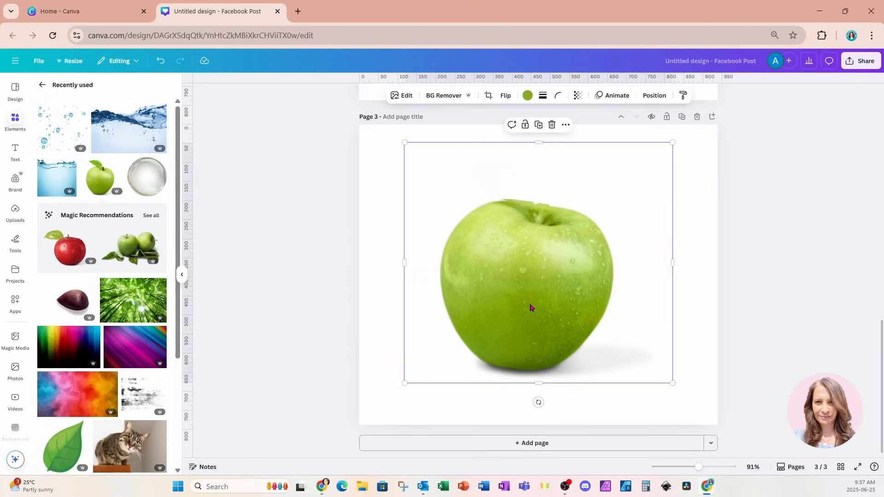
Step: Insert a rectangle on page 3 and enlarge it to about 796 × 643 px so it covers the apple
{"action": "left_click", "coordinate": [15, 123]}
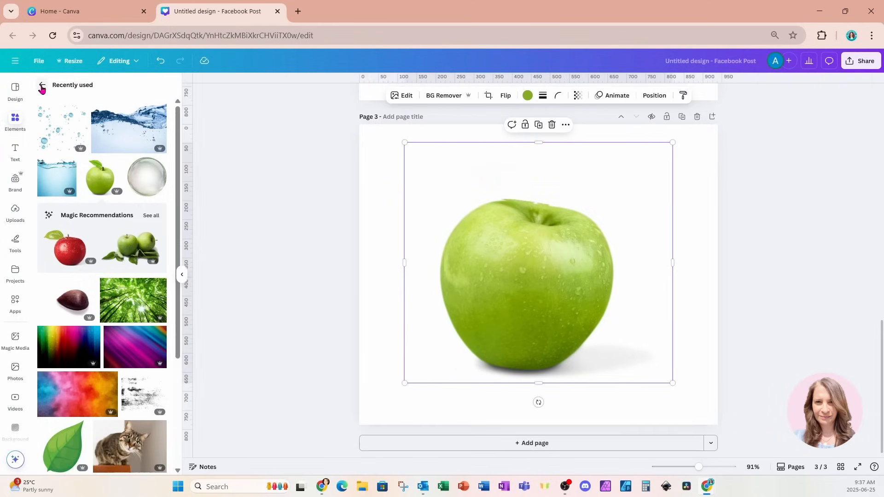
{"action": "left_click", "coordinate": [42, 87]}
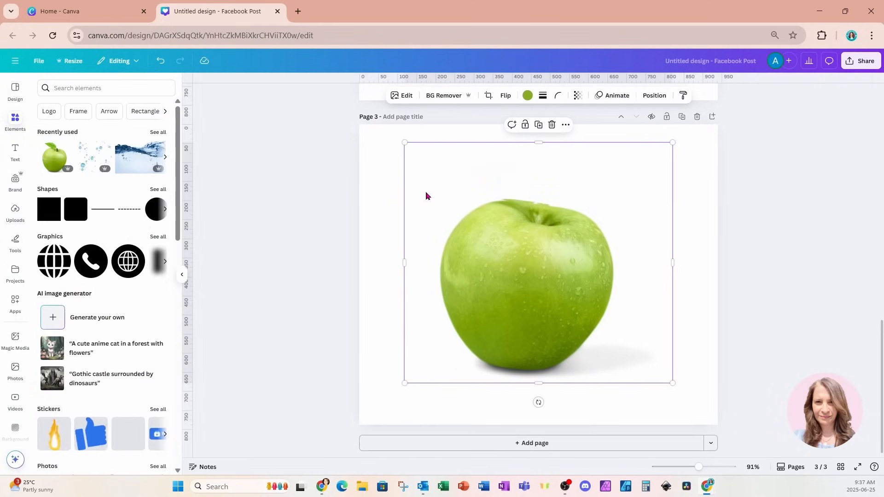
{"action": "key", "text": "r"}
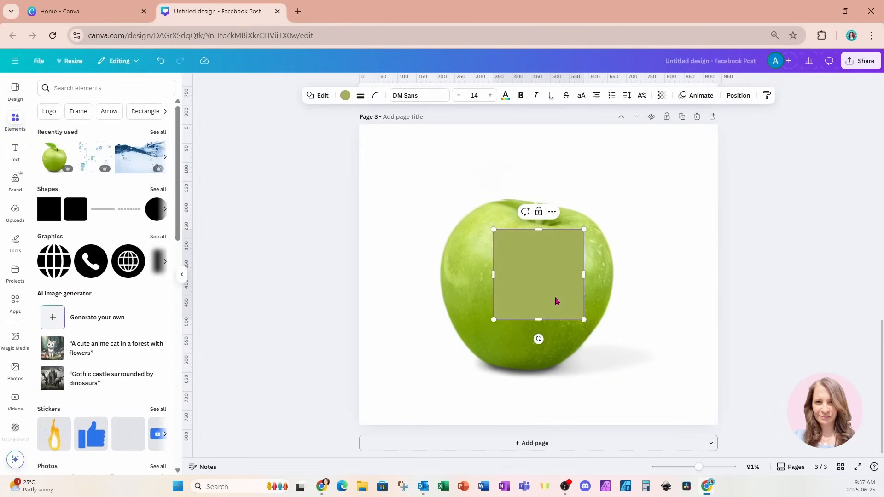
{"action": "left_click_drag", "start_coordinate": [556, 302], "coordinate": [436, 217]}
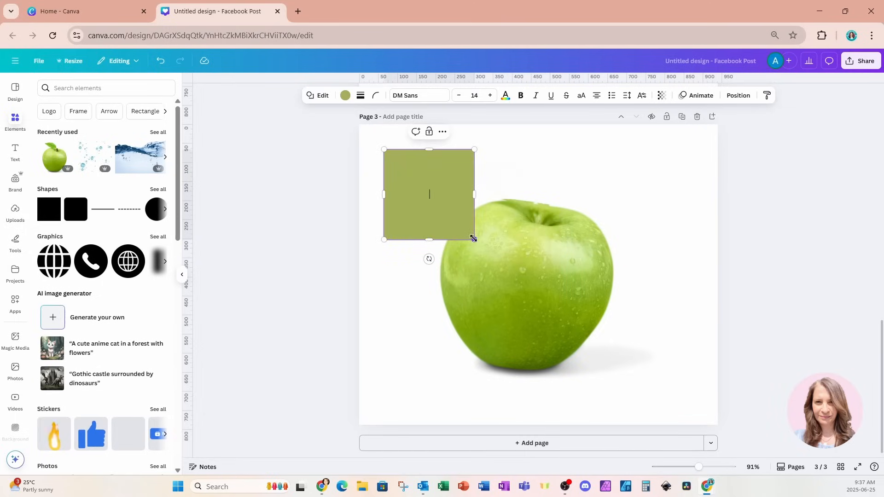
{"action": "left_click_drag", "start_coordinate": [475, 240], "coordinate": [687, 392]}
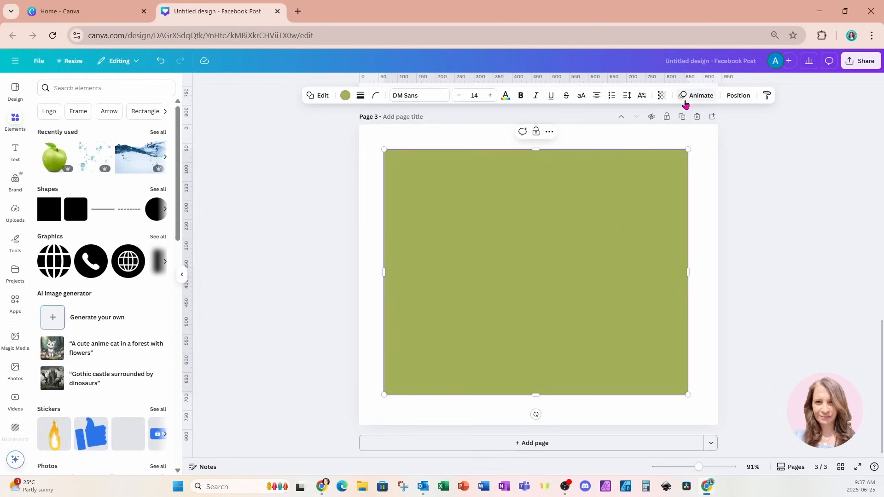
Step: Fill the rectangle with black and send it to the back, behind the apple
{"action": "left_click", "coordinate": [349, 97]}
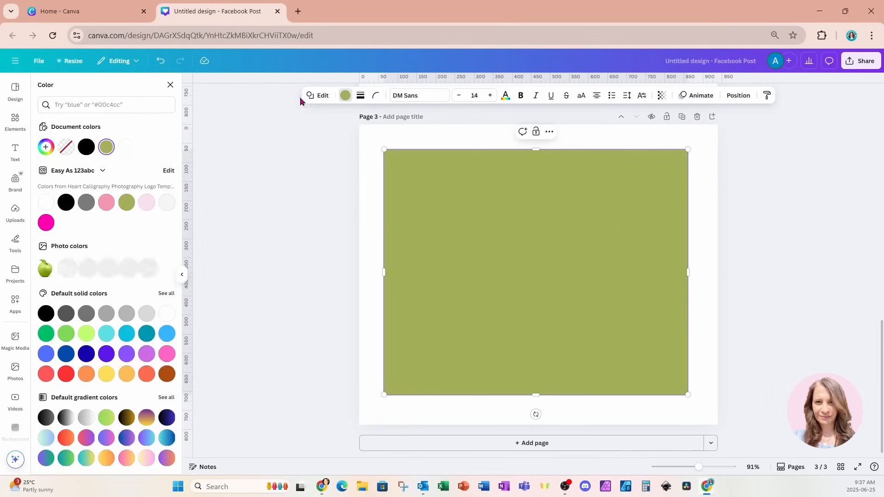
{"action": "left_click", "coordinate": [86, 148]}
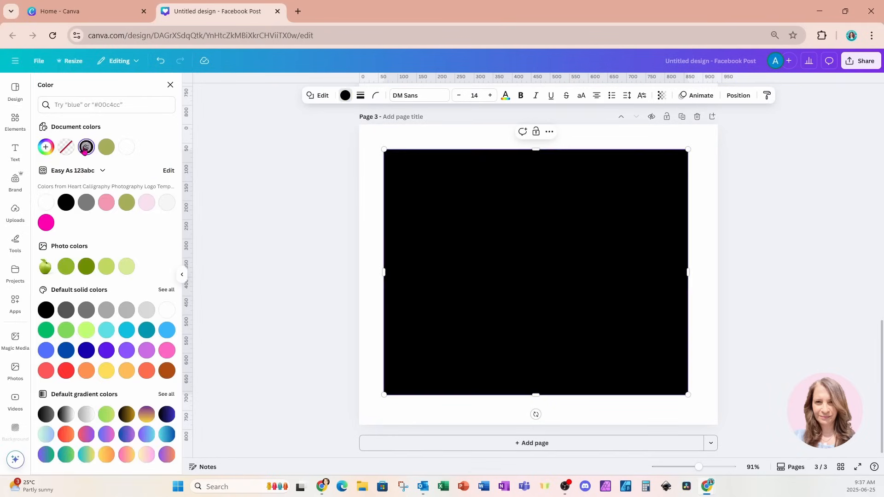
{"action": "left_click", "coordinate": [737, 96]}
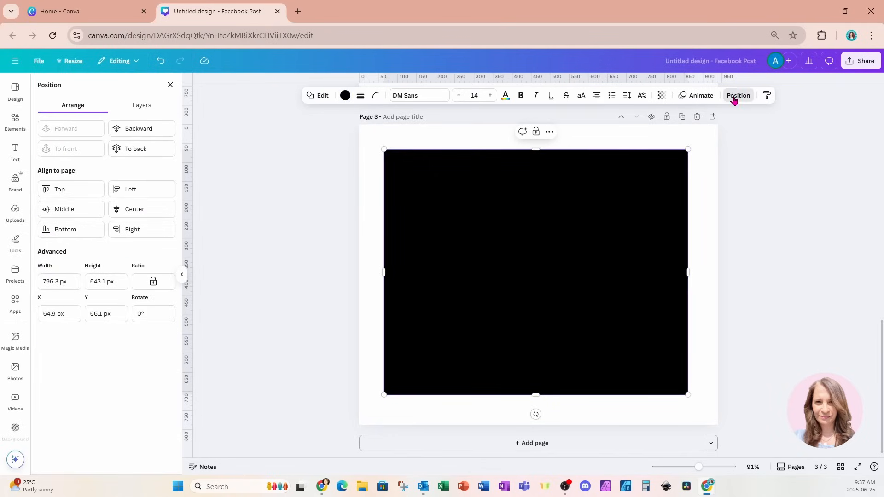
{"action": "left_click", "coordinate": [138, 148]}
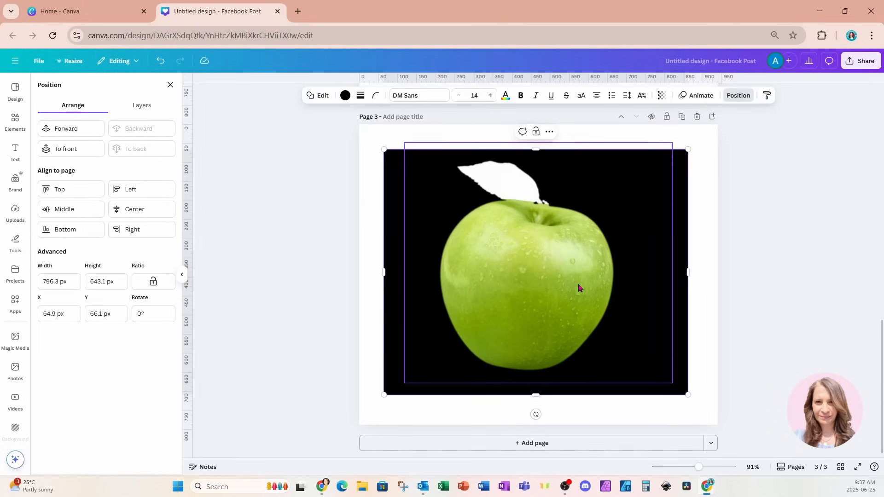
Step: Reposition the apple image within the black rectangle and remove its background
{"action": "left_click", "coordinate": [548, 296]}
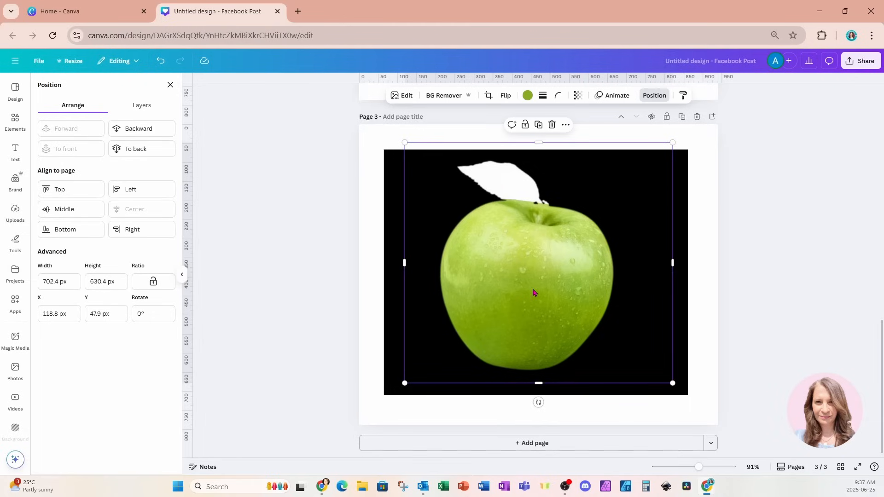
{"action": "left_click_drag", "start_coordinate": [540, 278], "coordinate": [545, 320]}
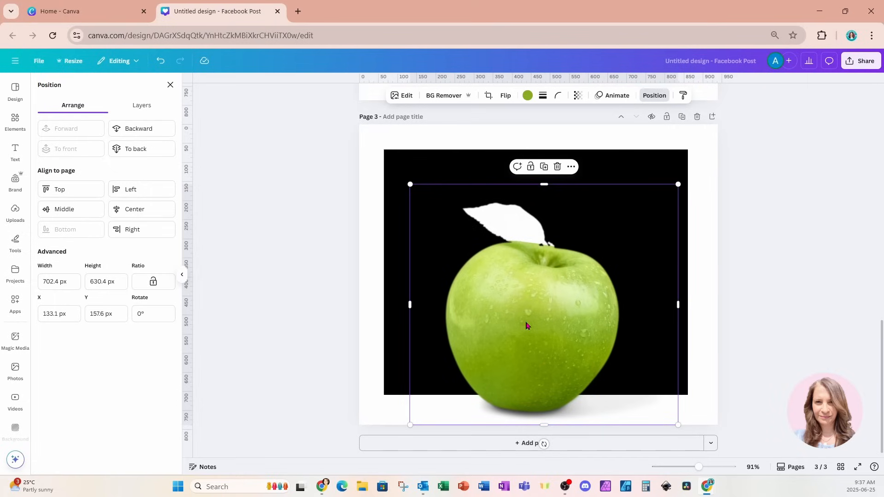
{"action": "left_click_drag", "start_coordinate": [528, 326], "coordinate": [525, 286]}
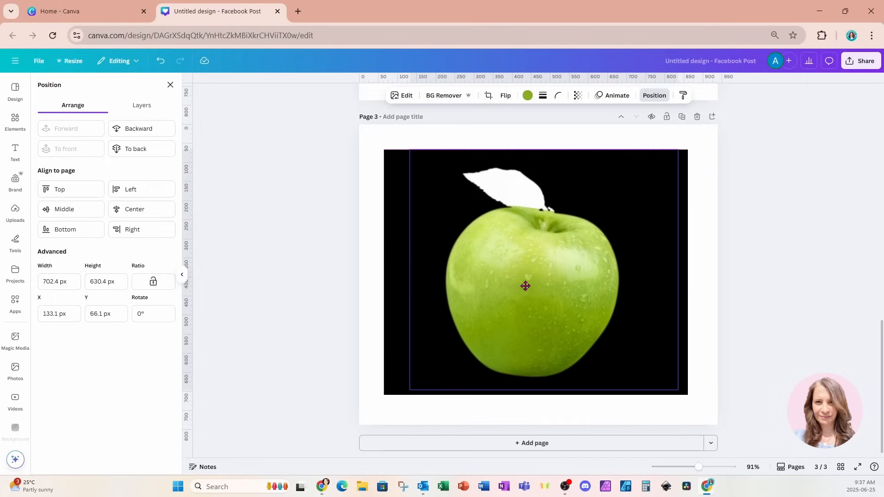
{"action": "left_click", "coordinate": [445, 95]}
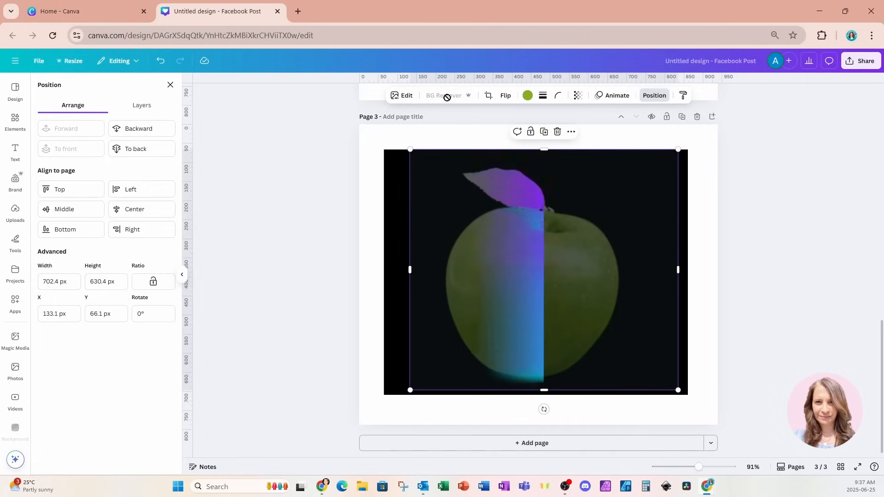
Step: Turn the apple into a white silhouette using a custom Duotone effect with white highlights and shadows, and nudge it slightly up
{"action": "left_click", "coordinate": [396, 97]}
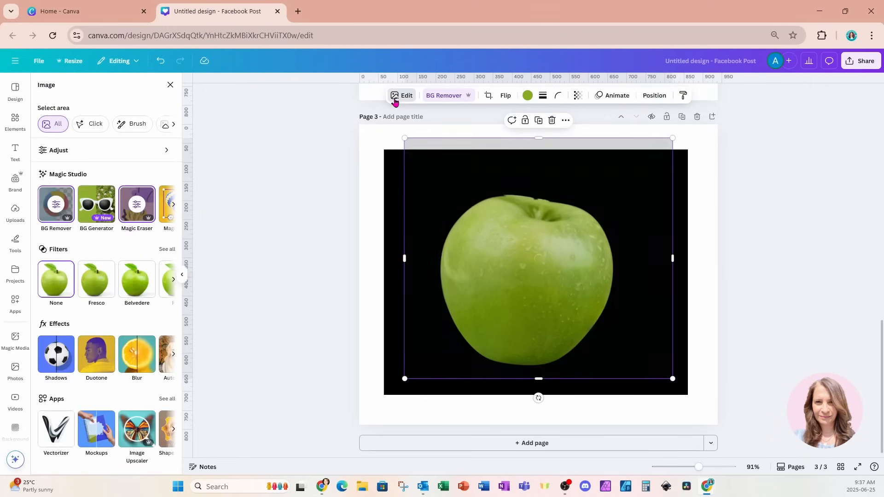
{"action": "left_click", "coordinate": [97, 369]}
{"action": "left_click", "coordinate": [56, 186]}
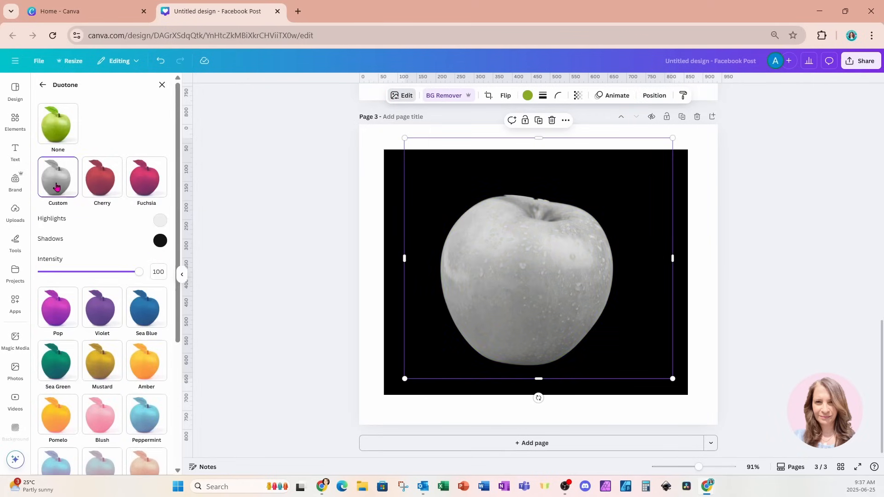
{"action": "left_click", "coordinate": [157, 244]}
{"action": "left_click_drag", "start_coordinate": [164, 304], "coordinate": [152, 263]}
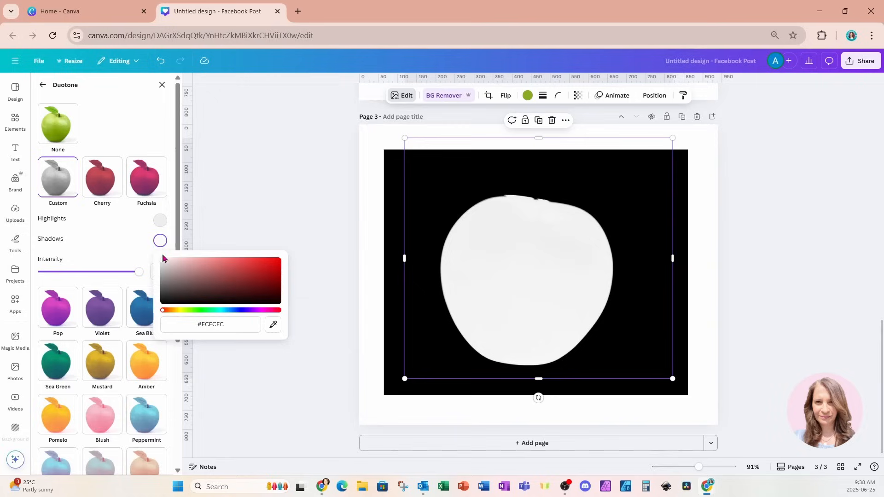
{"action": "left_click", "coordinate": [159, 221]}
{"action": "left_click_drag", "start_coordinate": [162, 244], "coordinate": [162, 238]}
{"action": "left_click", "coordinate": [129, 235]}
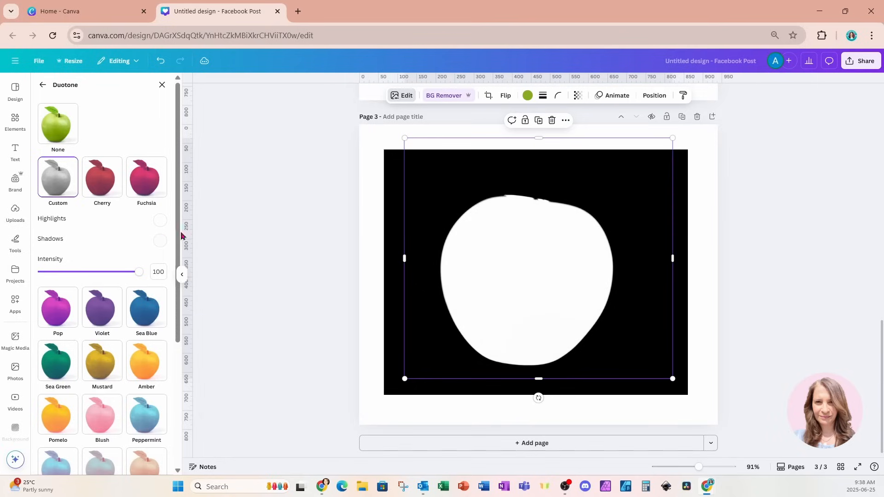
{"action": "left_click_drag", "start_coordinate": [516, 291], "coordinate": [521, 280]}
Step: Download only the current page, page 3, as a PNG
{"action": "left_click", "coordinate": [861, 60]}
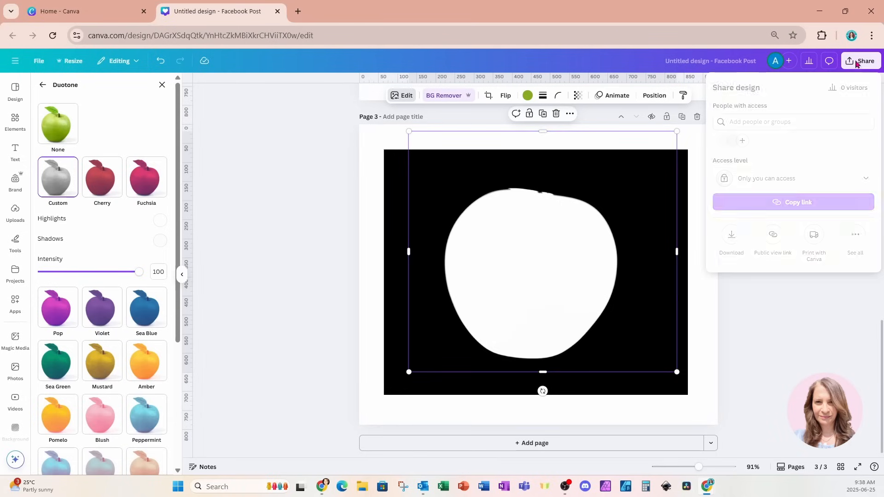
{"action": "left_click", "coordinate": [737, 239]}
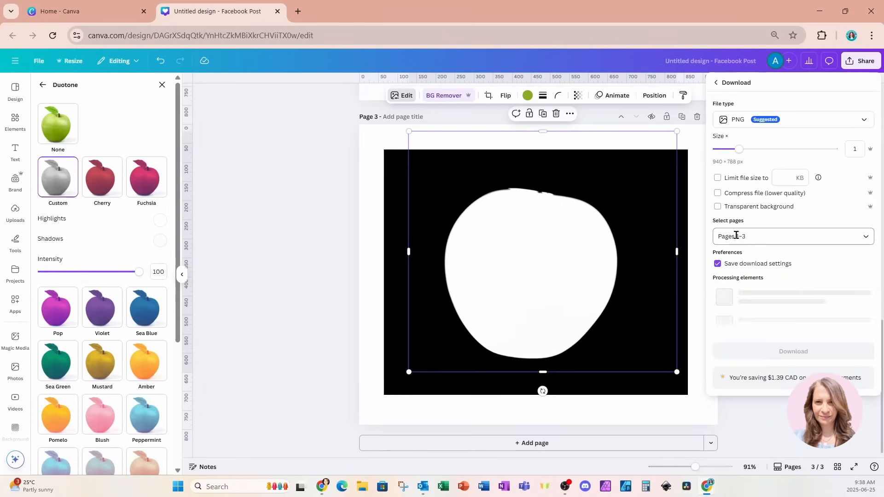
{"action": "left_click", "coordinate": [735, 237]}
{"action": "left_click", "coordinate": [755, 279]}
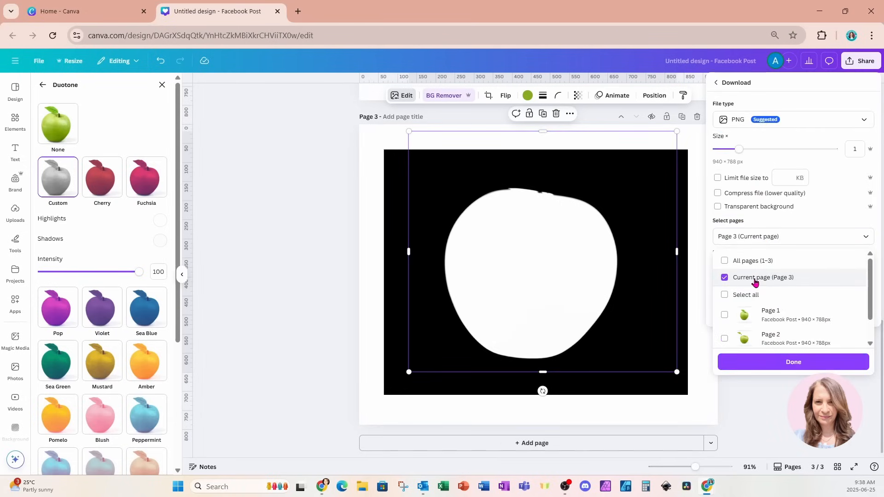
{"action": "scroll", "coordinate": [756, 299], "scroll_direction": "down", "scroll_amount": 1}
{"action": "left_click", "coordinate": [731, 366]}
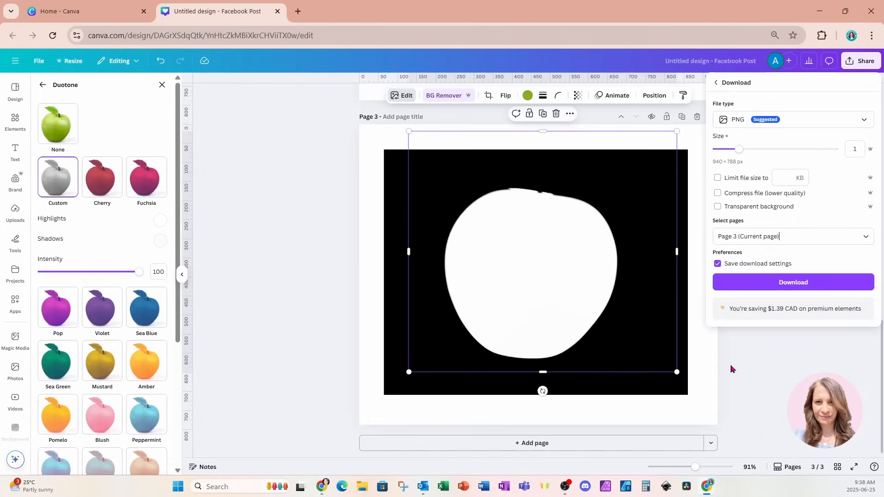
{"action": "left_click", "coordinate": [737, 290]}
Step: Place the downloaded silhouette image on a new page 4 and remove its white apple area and border with the background remover
{"action": "left_click", "coordinate": [481, 452]}
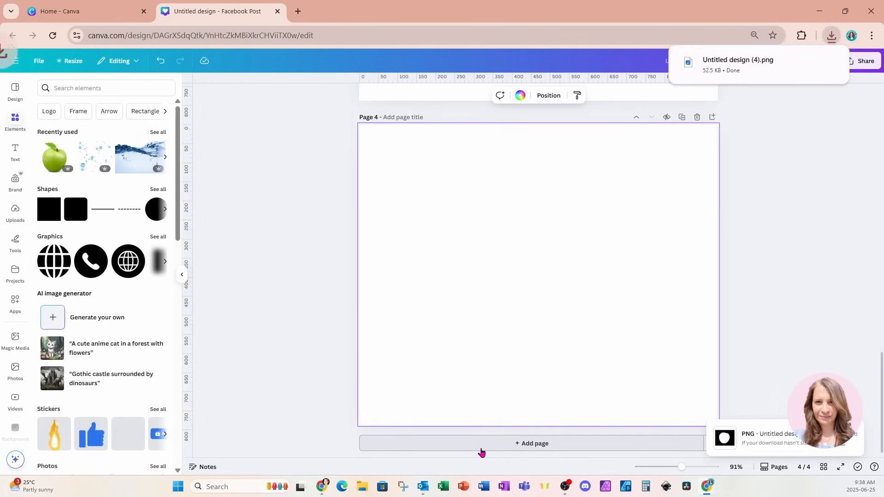
{"action": "left_click_drag", "start_coordinate": [718, 62], "coordinate": [524, 272]}
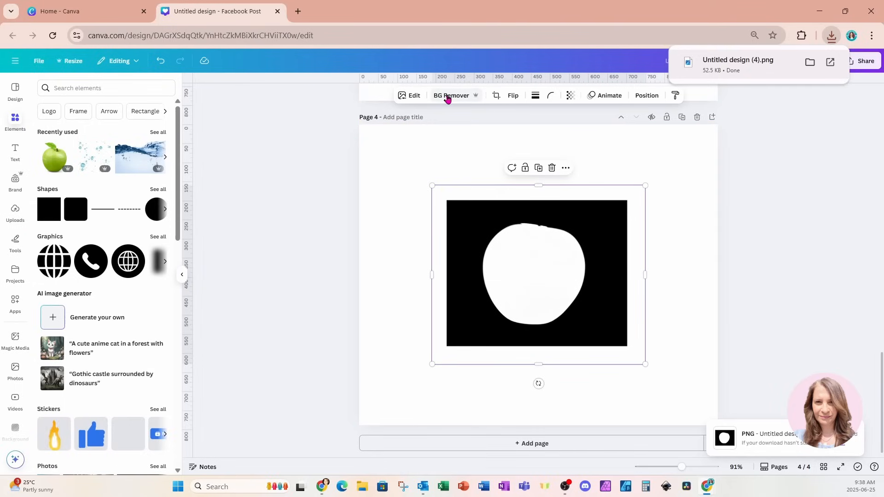
{"action": "left_click", "coordinate": [448, 97]}
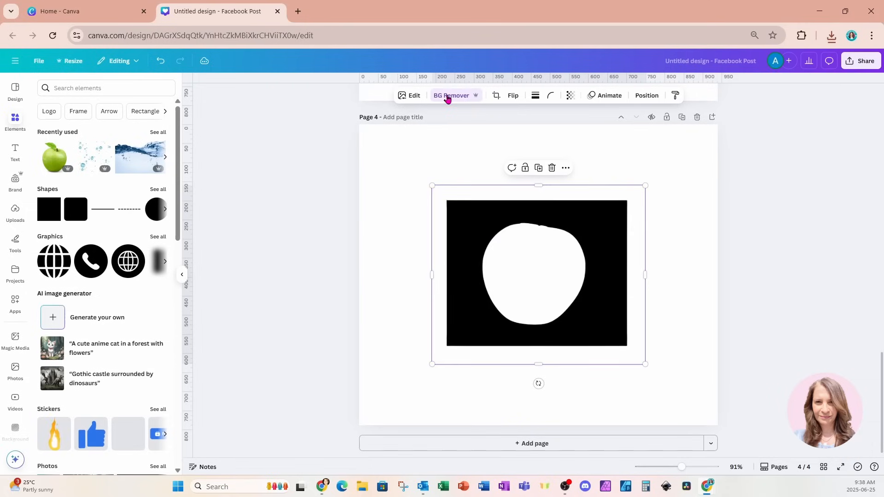
{"action": "left_click", "coordinate": [447, 96]}
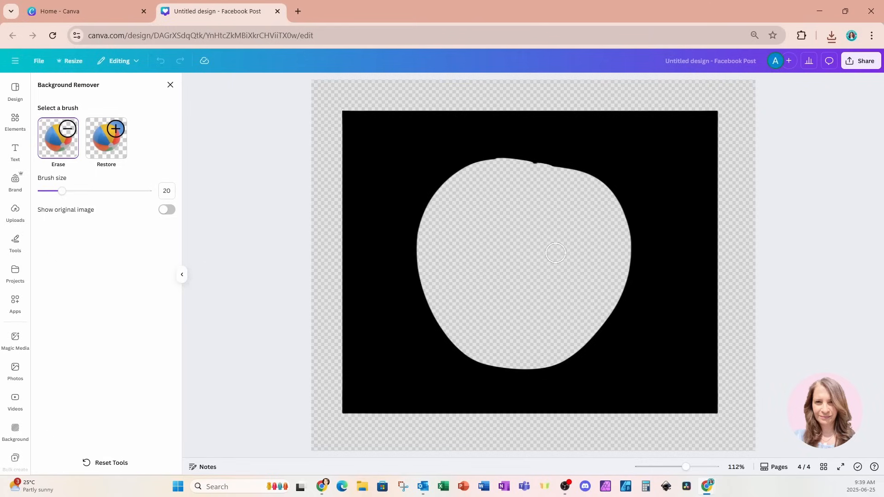
{"action": "left_click", "coordinate": [170, 86]}
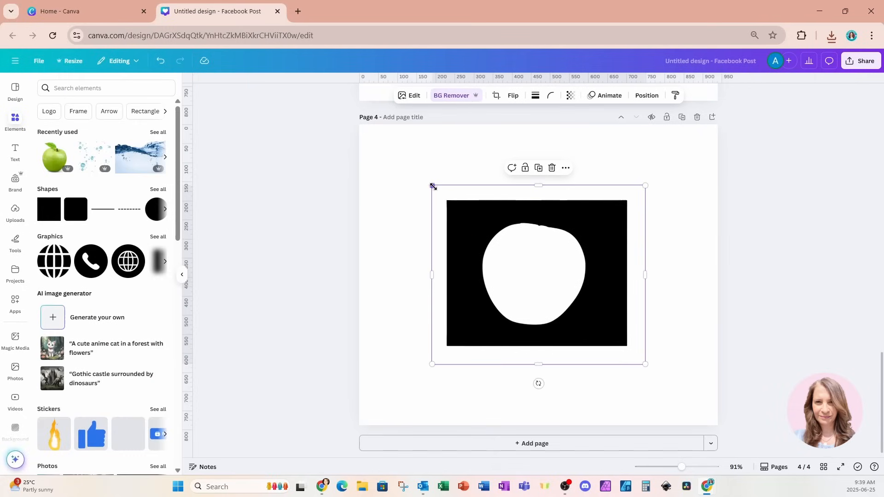
Step: Enlarge and reposition the cut-out image on page 4 so its black area fills nearly the whole page
{"action": "left_click_drag", "start_coordinate": [432, 185], "coordinate": [307, 147]}
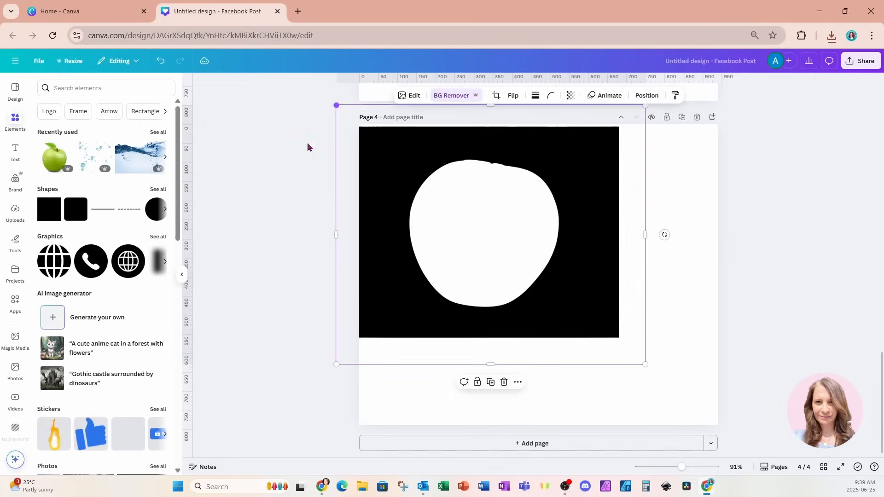
{"action": "left_click_drag", "start_coordinate": [645, 365], "coordinate": [796, 427]}
{"action": "left_click_drag", "start_coordinate": [676, 404], "coordinate": [664, 395]}
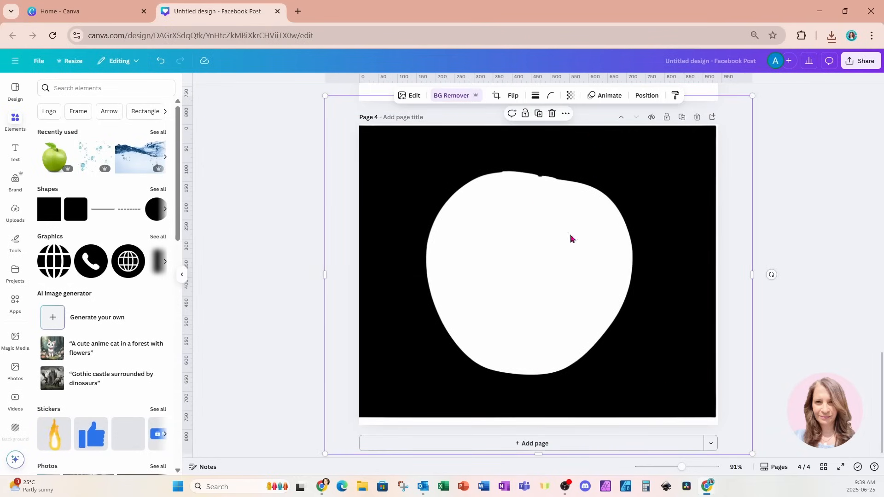
{"action": "scroll", "coordinate": [571, 239], "scroll_direction": "down", "scroll_amount": 2}
{"action": "left_click_drag", "start_coordinate": [340, 290], "coordinate": [356, 288]}
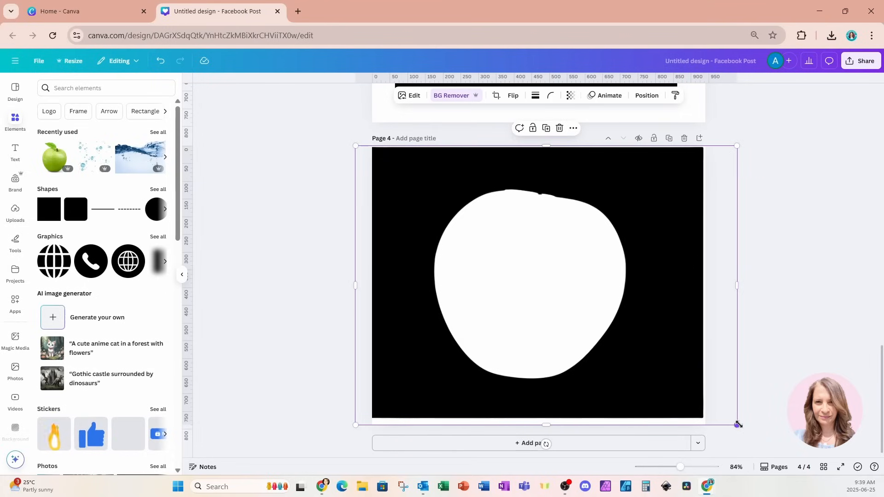
{"action": "left_click_drag", "start_coordinate": [738, 424], "coordinate": [741, 428]}
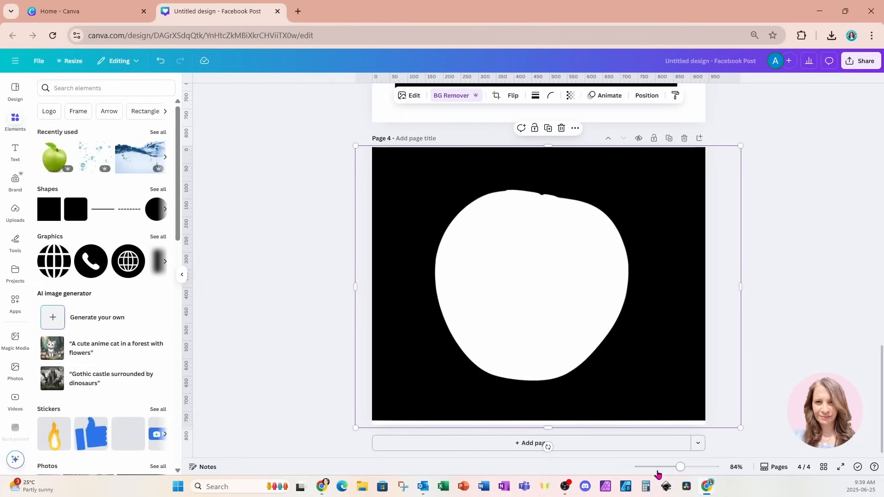
Step: Copy the green apple from page 1 and paste it onto page 4
{"action": "left_click", "coordinate": [677, 467]}
{"action": "left_click_drag", "start_coordinate": [677, 468], "coordinate": [683, 470]}
{"action": "scroll", "coordinate": [688, 424], "scroll_direction": "down", "scroll_amount": 1}
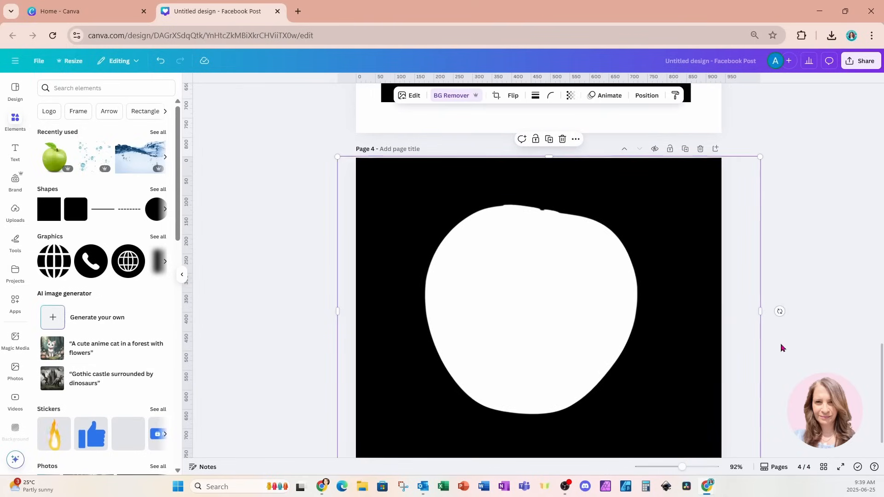
{"action": "scroll", "coordinate": [782, 348], "scroll_direction": "down", "scroll_amount": 1}
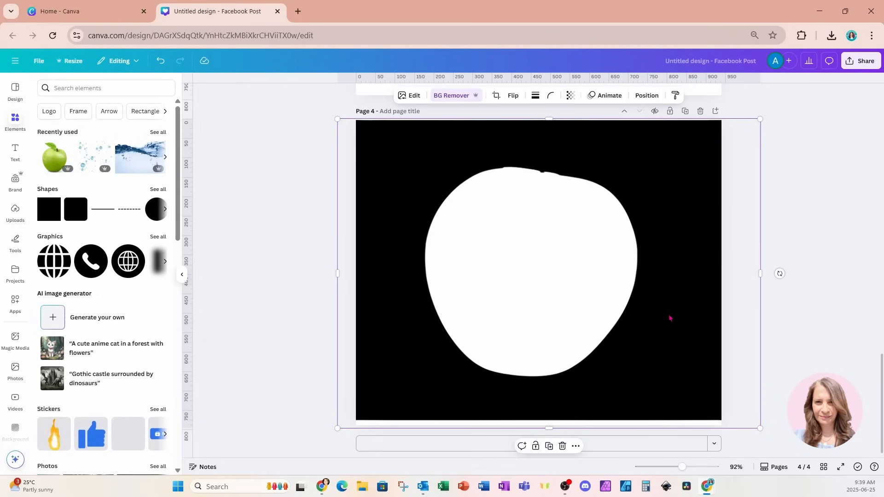
{"action": "scroll", "coordinate": [560, 311], "scroll_direction": "up", "scroll_amount": 15}
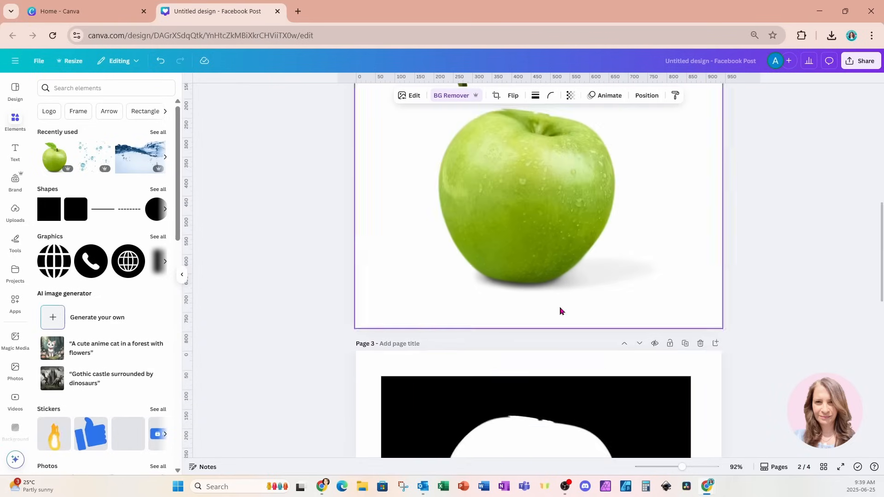
{"action": "left_click", "coordinate": [543, 339]}
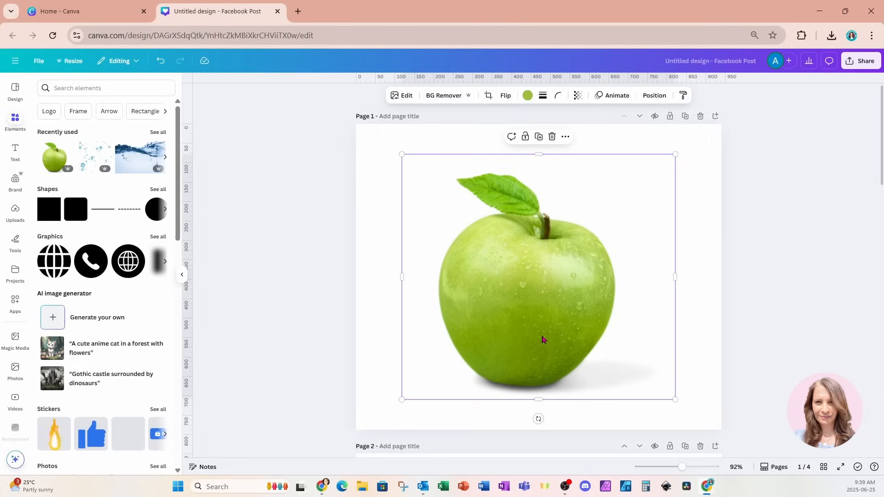
{"action": "scroll", "coordinate": [528, 339], "scroll_direction": "down", "scroll_amount": 2}
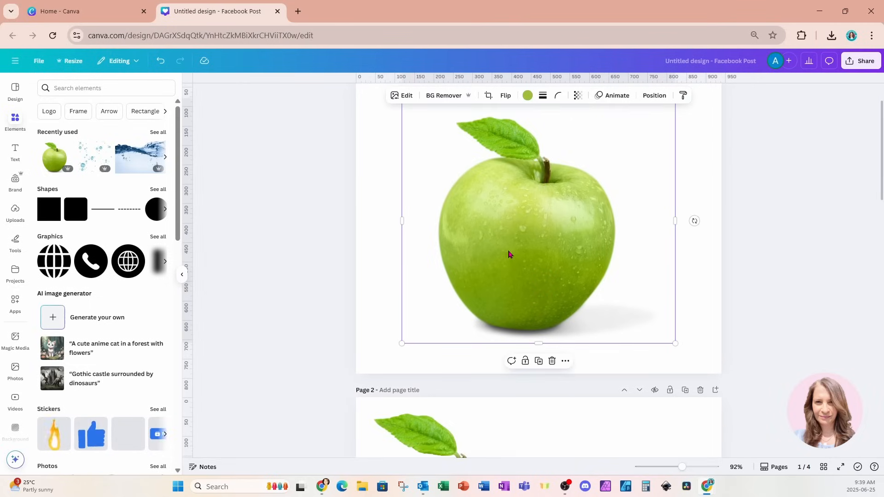
{"action": "scroll", "coordinate": [509, 254], "scroll_direction": "down", "scroll_amount": 20}
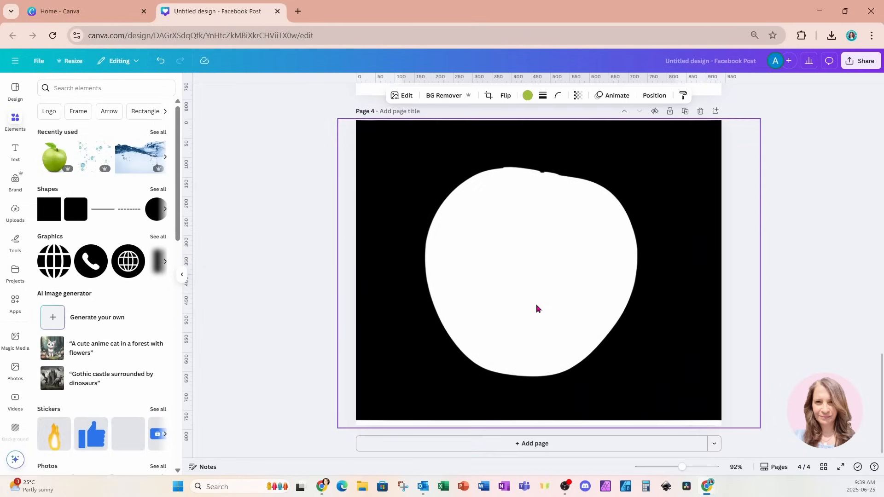
{"action": "left_click", "coordinate": [624, 374]}
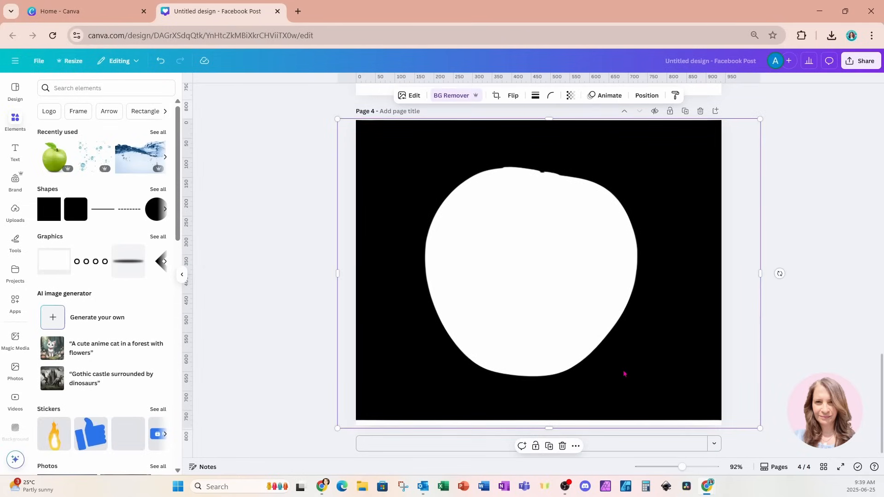
{"action": "key", "text": "ctrl+v"}
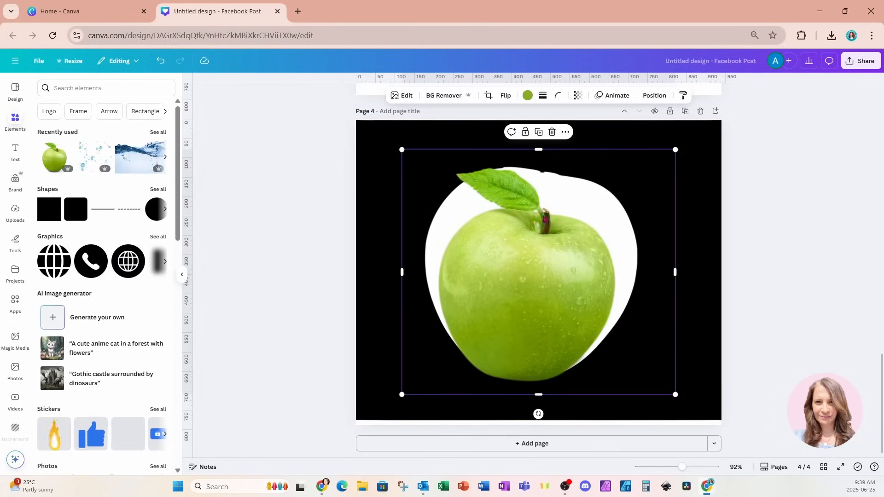
Step: Enlarge and align the pasted apple with the apple-shaped cutout, and crop away its upper part to keep only the base
{"action": "left_click_drag", "start_coordinate": [401, 151], "coordinate": [334, 118]}
{"action": "left_click_drag", "start_coordinate": [476, 287], "coordinate": [500, 274]}
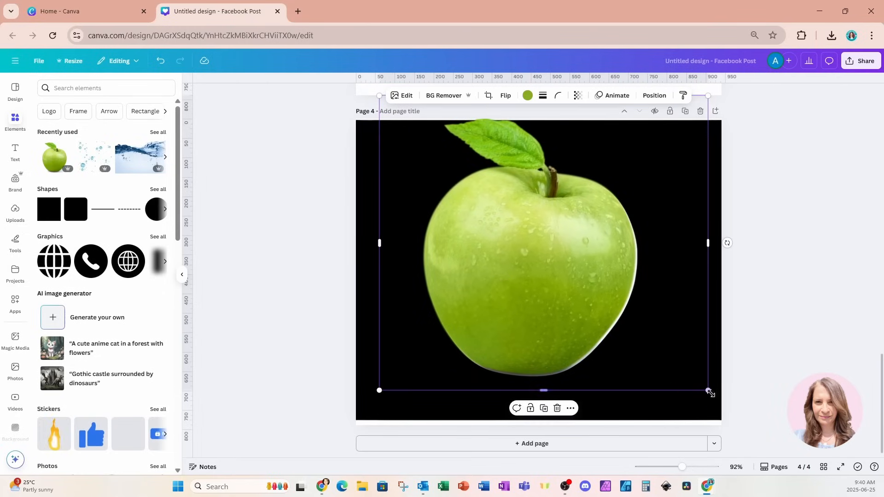
{"action": "left_click_drag", "start_coordinate": [708, 391], "coordinate": [715, 391]}
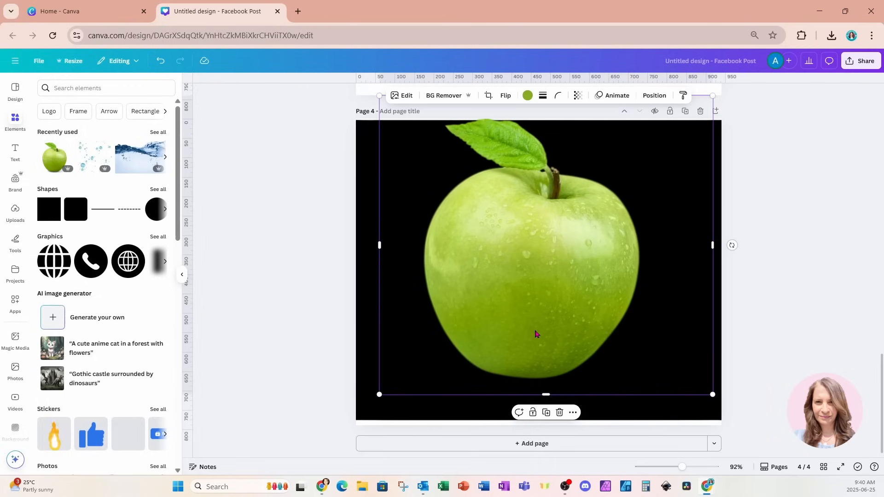
{"action": "scroll", "coordinate": [535, 333], "scroll_direction": "up", "scroll_amount": 1}
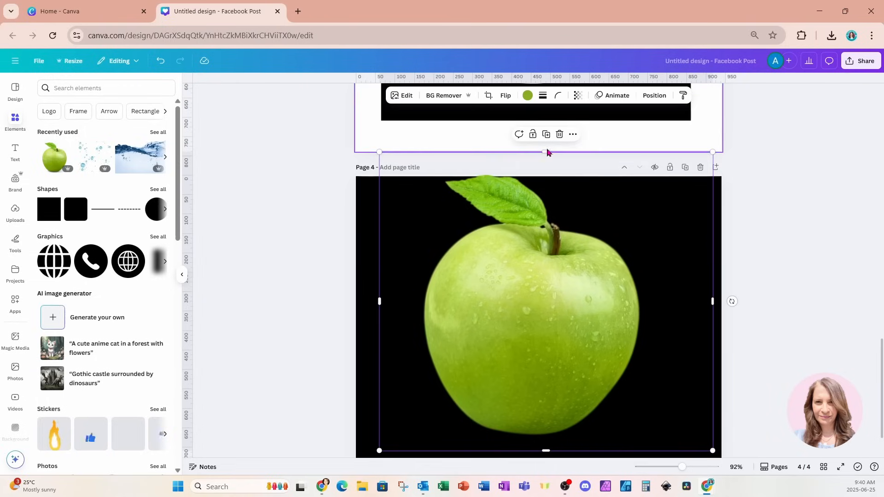
{"action": "left_click_drag", "start_coordinate": [547, 153], "coordinate": [543, 382]}
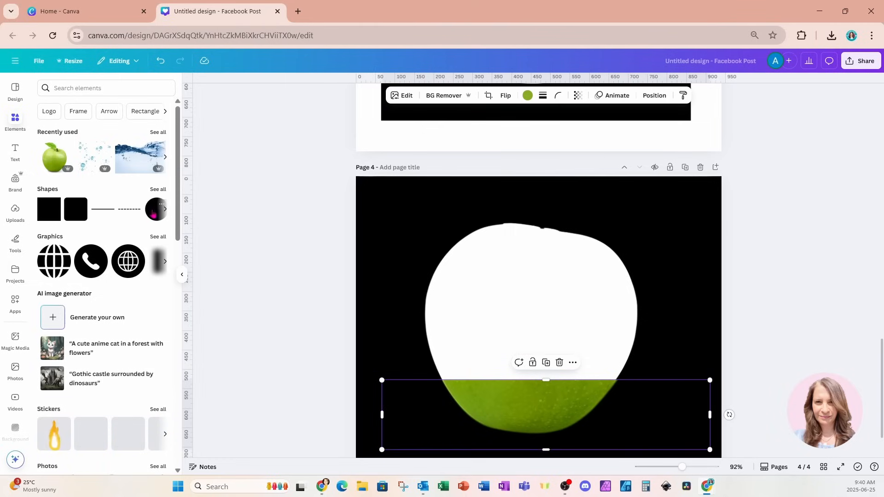
Step: Add a circle shape and stretch it into a flat ellipse spanning the cut edge of the apple base
{"action": "left_click", "coordinate": [157, 209]}
{"action": "double_click", "coordinate": [555, 325]}
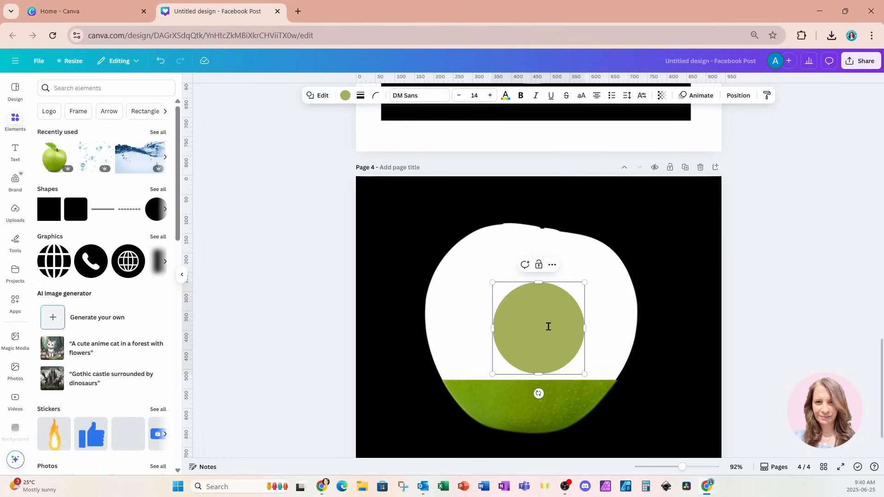
{"action": "left_click_drag", "start_coordinate": [538, 284], "coordinate": [537, 349]}
{"action": "left_click_drag", "start_coordinate": [546, 393], "coordinate": [496, 412]}
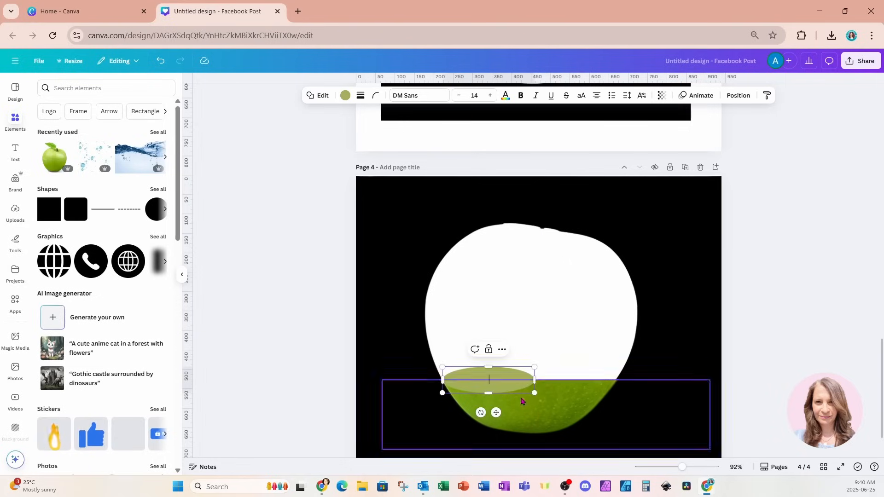
{"action": "left_click_drag", "start_coordinate": [537, 392], "coordinate": [564, 393]}
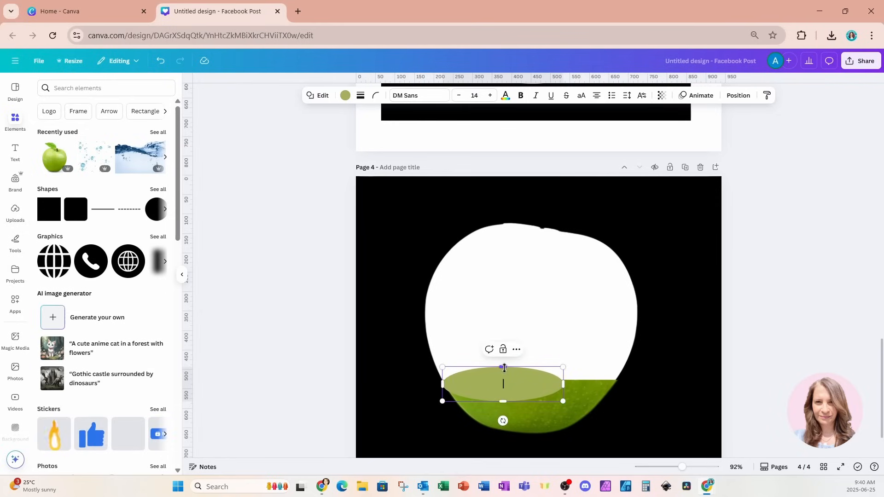
{"action": "left_click_drag", "start_coordinate": [504, 367], "coordinate": [505, 377]}
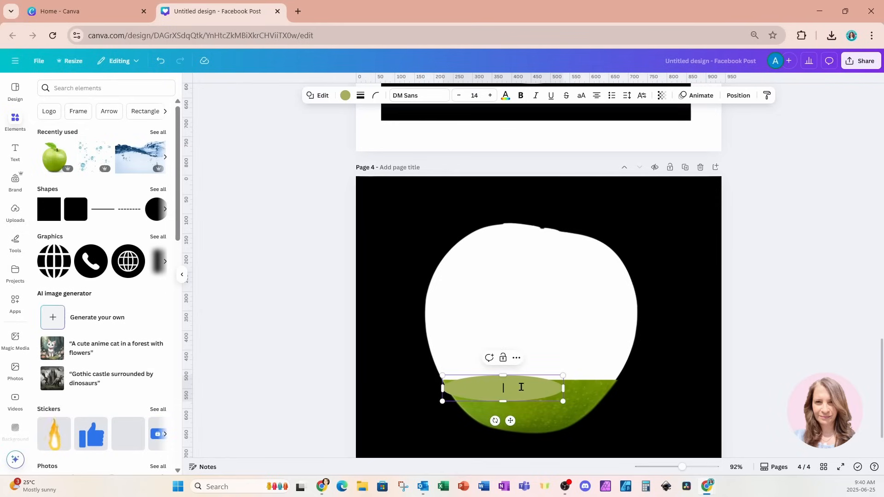
{"action": "left_click_drag", "start_coordinate": [510, 421], "coordinate": [511, 413]}
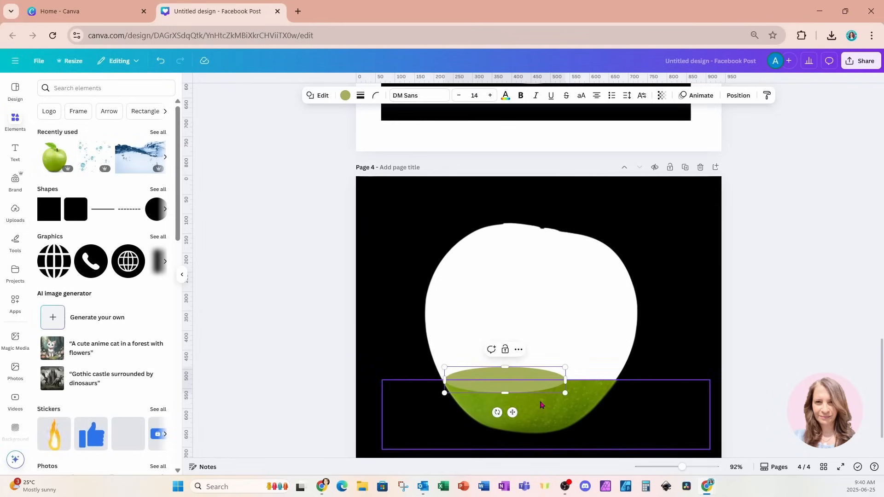
{"action": "left_click_drag", "start_coordinate": [565, 367], "coordinate": [619, 368]}
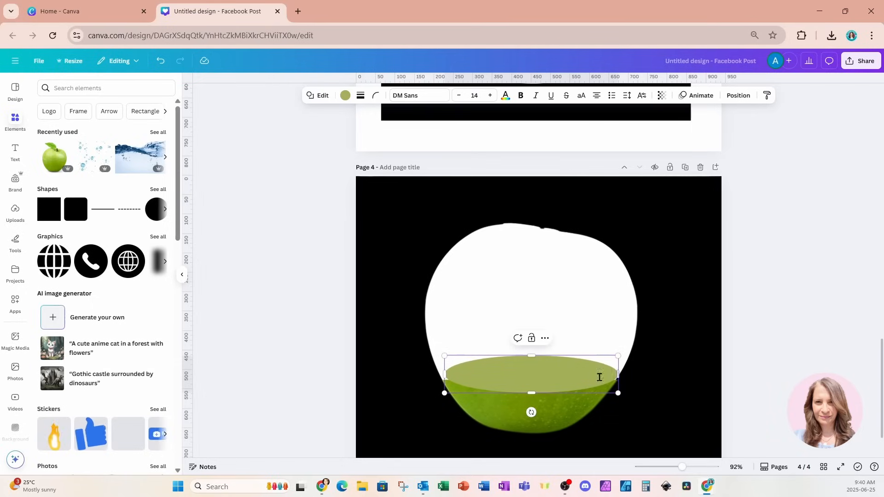
Step: Lower the ellipse slightly onto the apple's cut edge and narrow it a little to fit the rim
{"action": "left_click", "coordinate": [571, 341]}
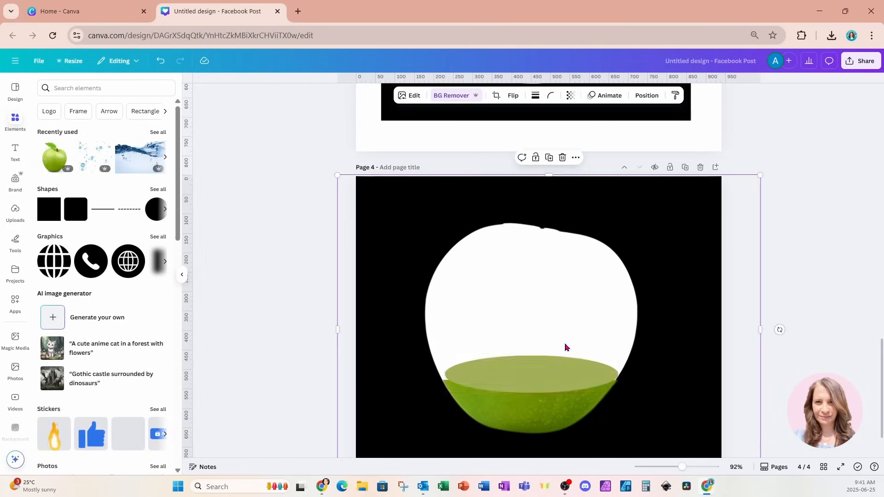
{"action": "left_click", "coordinate": [555, 369]}
{"action": "left_click_drag", "start_coordinate": [555, 369], "coordinate": [554, 368]}
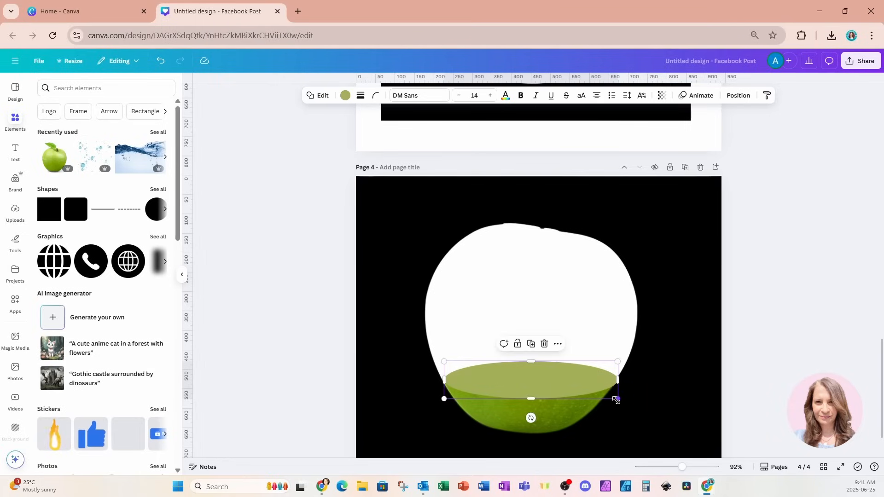
{"action": "left_click_drag", "start_coordinate": [617, 401], "coordinate": [612, 400]}
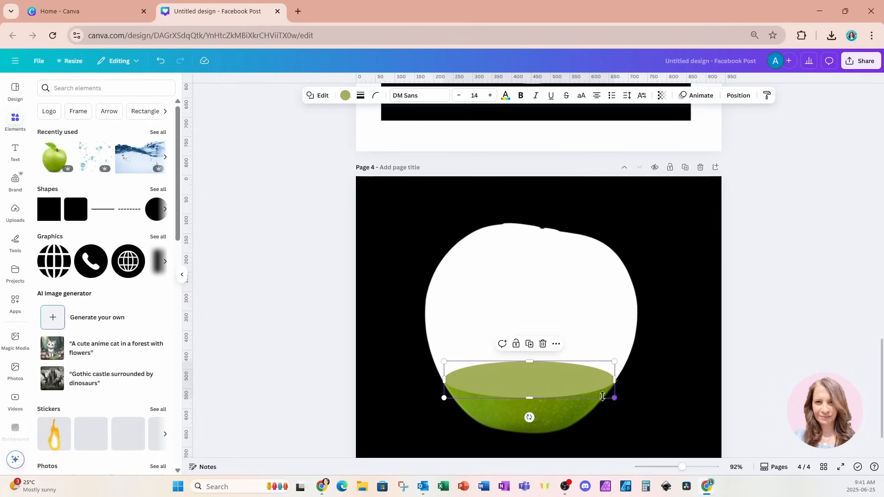
Step: Recolor the ellipse on the apple base to a pale yellow, #FFE990
{"action": "left_click", "coordinate": [346, 96]}
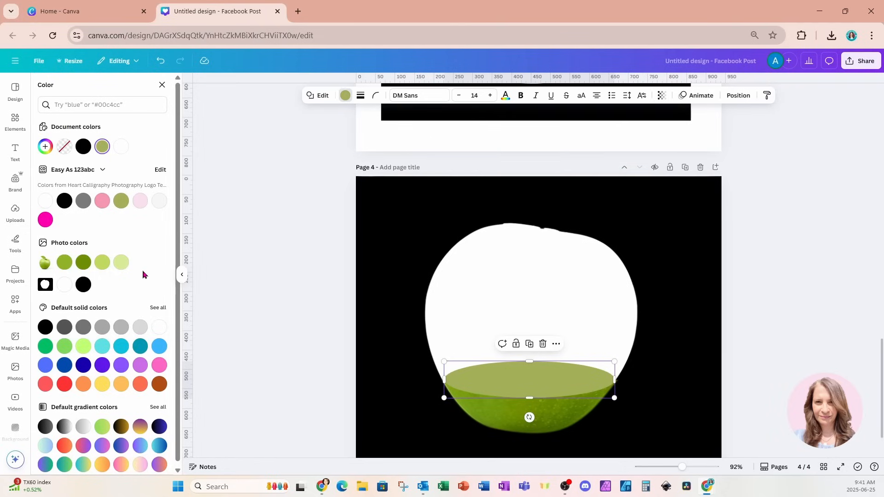
{"action": "left_click", "coordinate": [105, 386]}
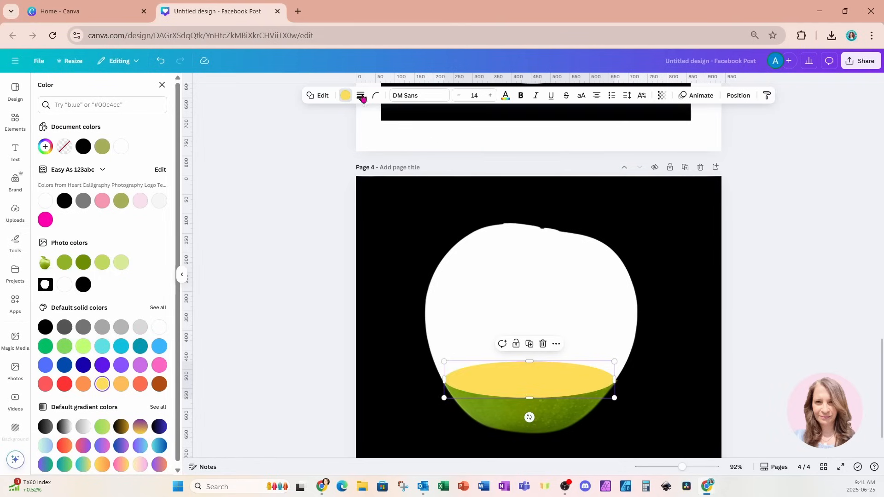
{"action": "left_click", "coordinate": [46, 147]}
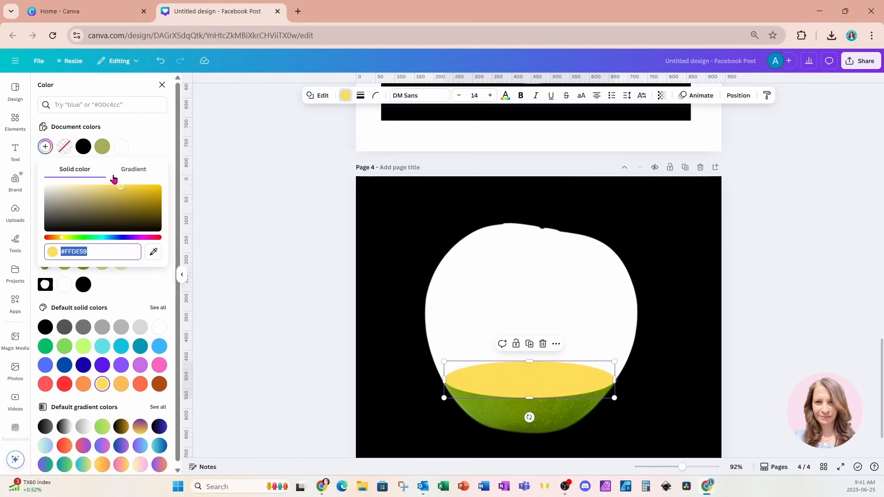
{"action": "left_click_drag", "start_coordinate": [115, 194], "coordinate": [92, 185]}
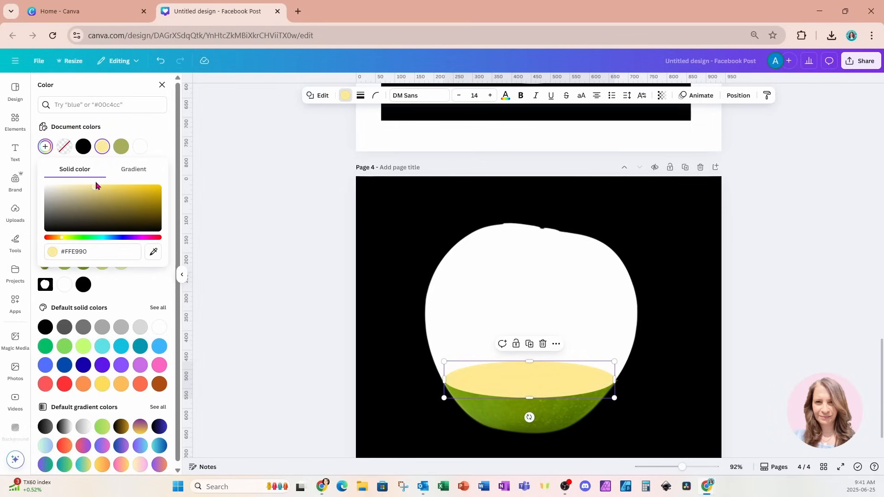
{"action": "left_click", "coordinate": [398, 227]}
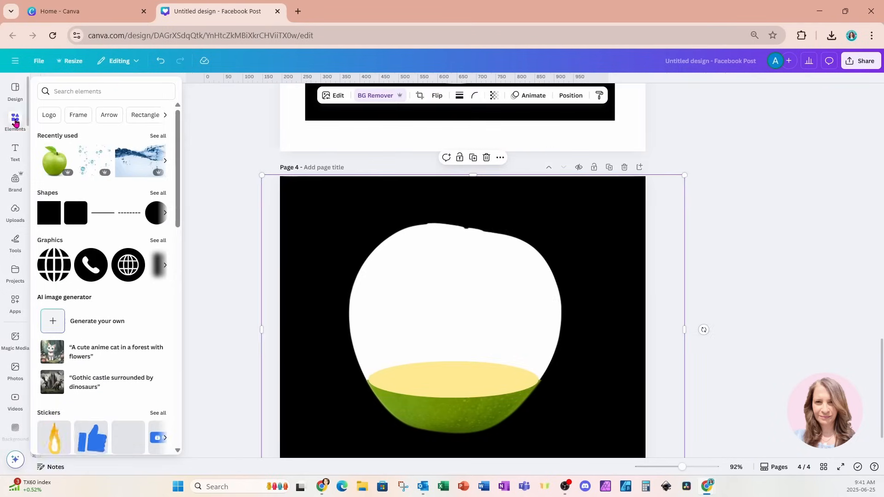
Step: Add the goldfish picture from the recently used elements to page 4
{"action": "left_click", "coordinate": [67, 92]}
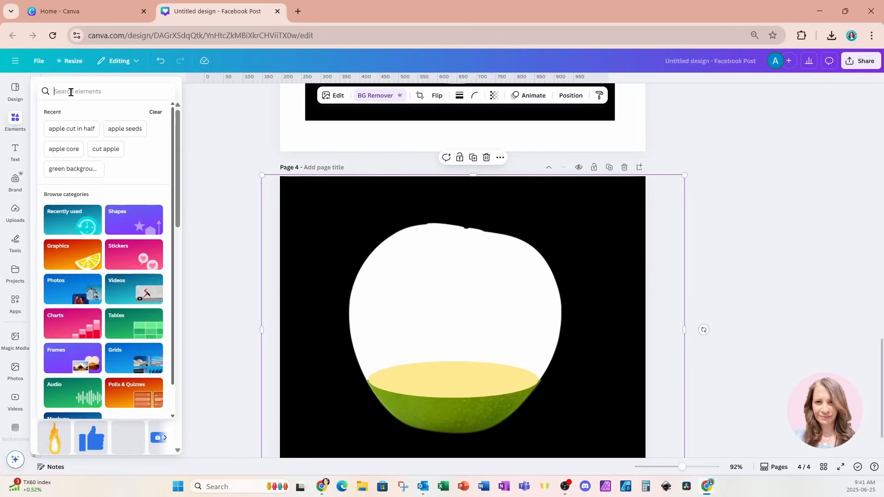
{"action": "left_click", "coordinate": [17, 125]}
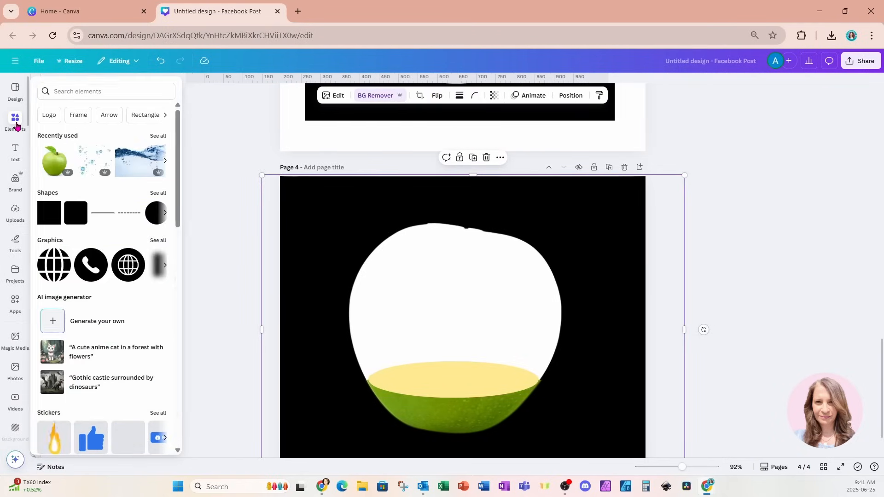
{"action": "left_click", "coordinate": [154, 133]}
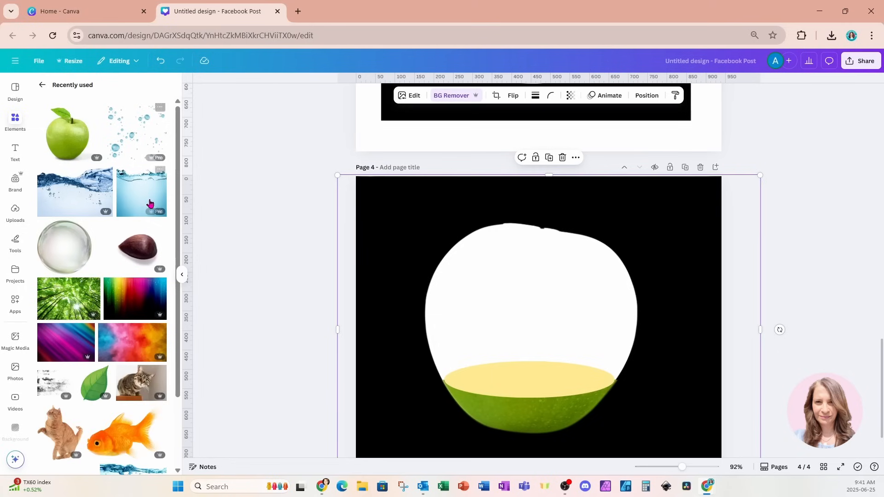
{"action": "scroll", "coordinate": [121, 373], "scroll_direction": "down", "scroll_amount": 3}
{"action": "left_click", "coordinate": [121, 373]}
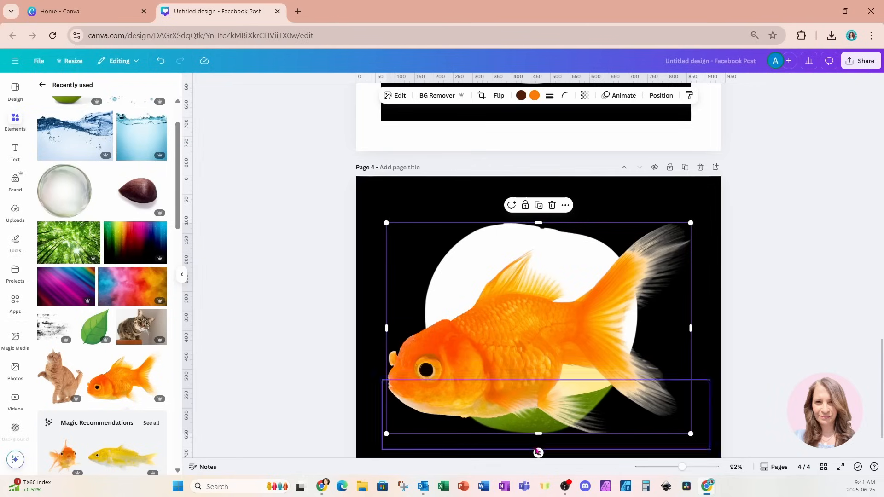
Step: Rotate the goldfish 5°, shrink it, and place it inside the apple cutout just above the yellow ellipse
{"action": "left_click_drag", "start_coordinate": [539, 453], "coordinate": [524, 457]}
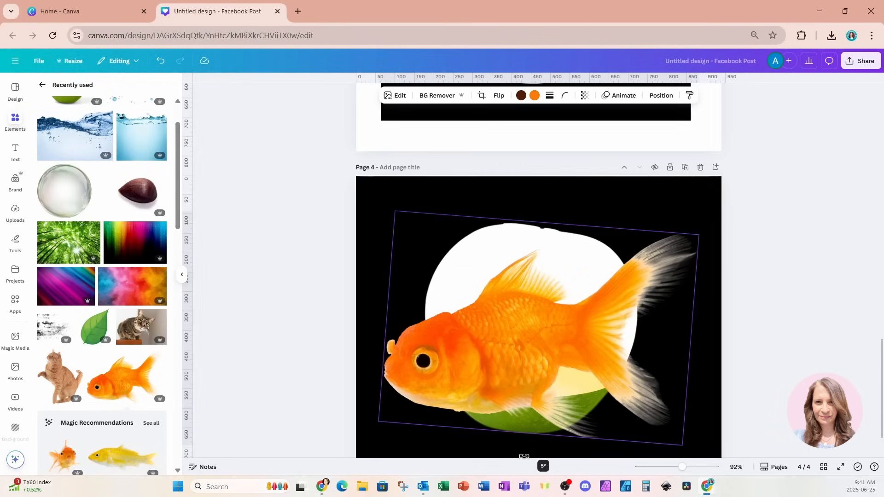
{"action": "left_click_drag", "start_coordinate": [398, 214], "coordinate": [545, 318]}
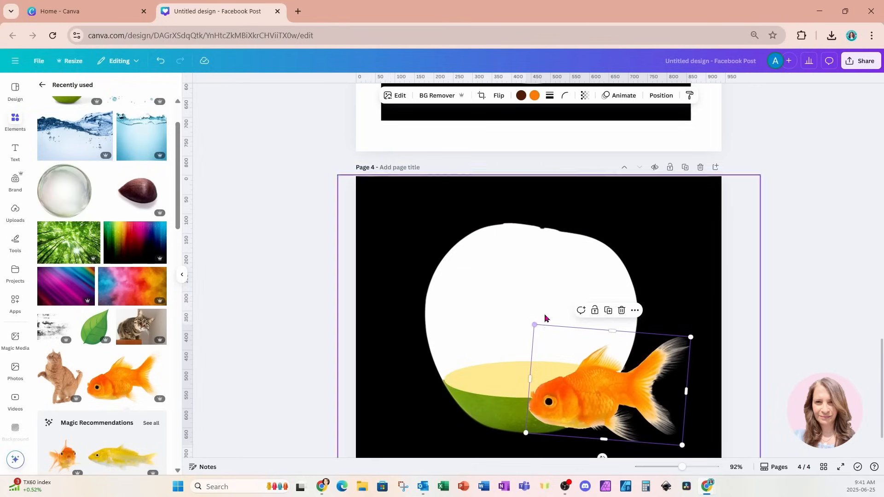
{"action": "left_click_drag", "start_coordinate": [583, 384], "coordinate": [520, 333]}
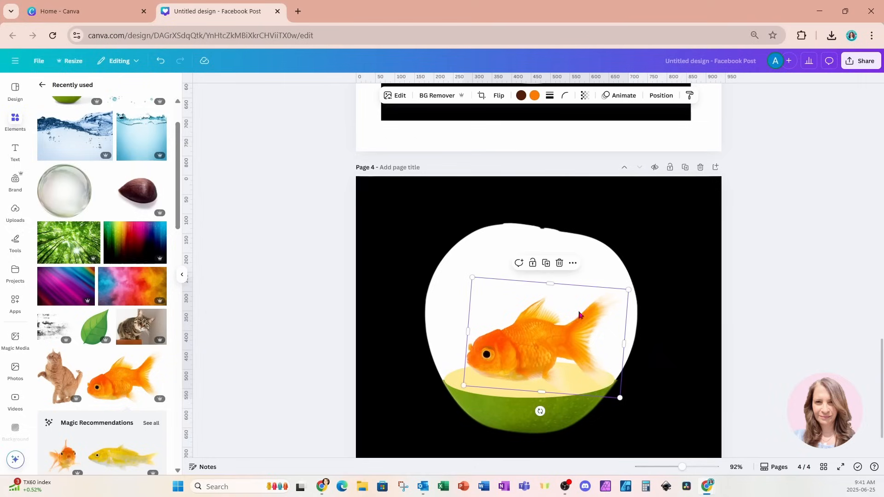
{"action": "left_click_drag", "start_coordinate": [629, 291], "coordinate": [582, 307]}
Step: Search the elements for "circle shadow" and add the flat, blurred gray shadow graphic to page 4
{"action": "left_click", "coordinate": [42, 84]}
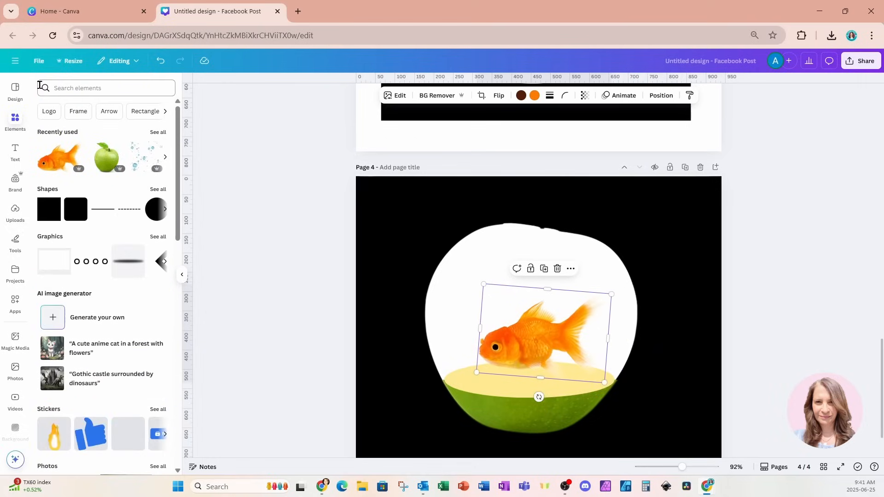
{"action": "left_click", "coordinate": [92, 93]}
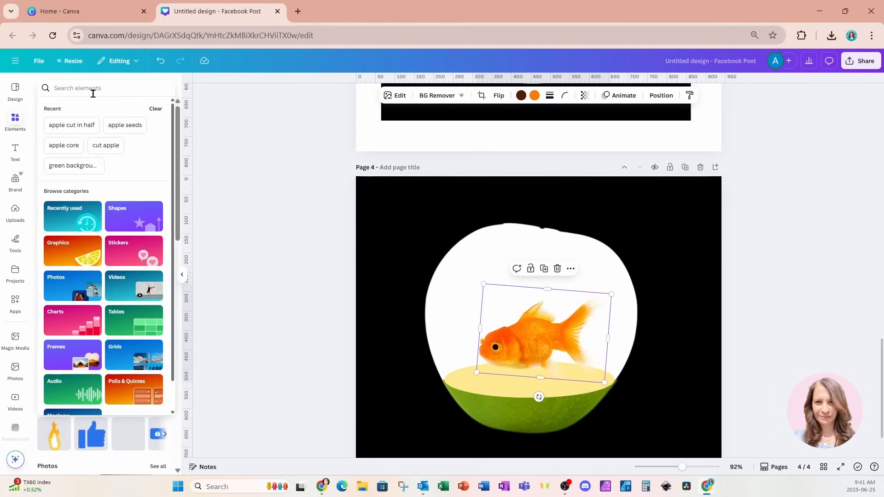
{"action": "type", "text": "circle shadow"}
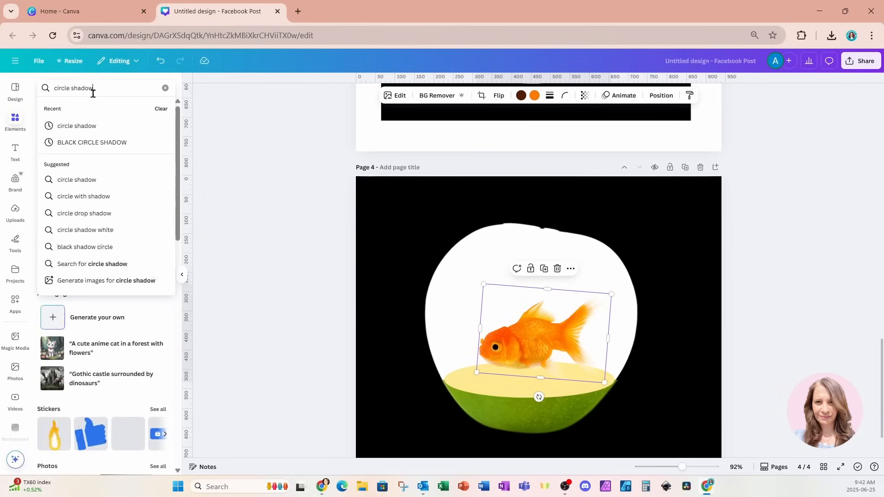
{"action": "key", "text": "Return"}
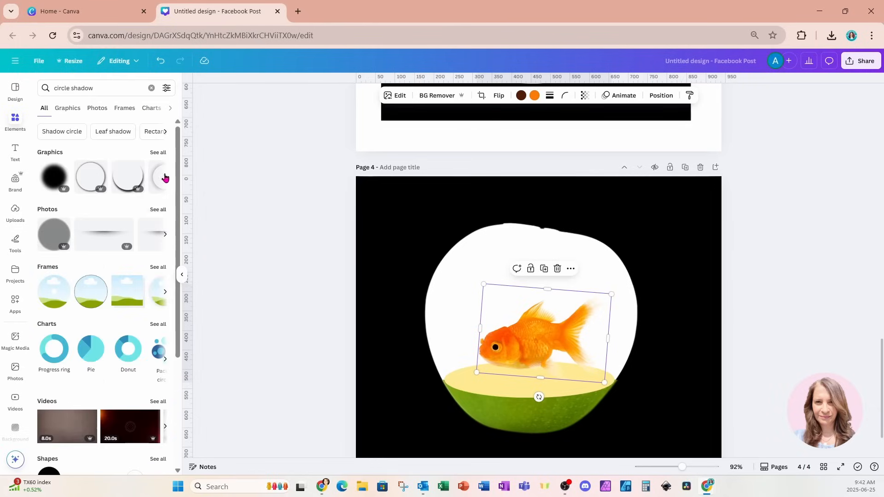
{"action": "scroll", "coordinate": [138, 369], "scroll_direction": "down", "scroll_amount": 1}
{"action": "left_click", "coordinate": [145, 378]}
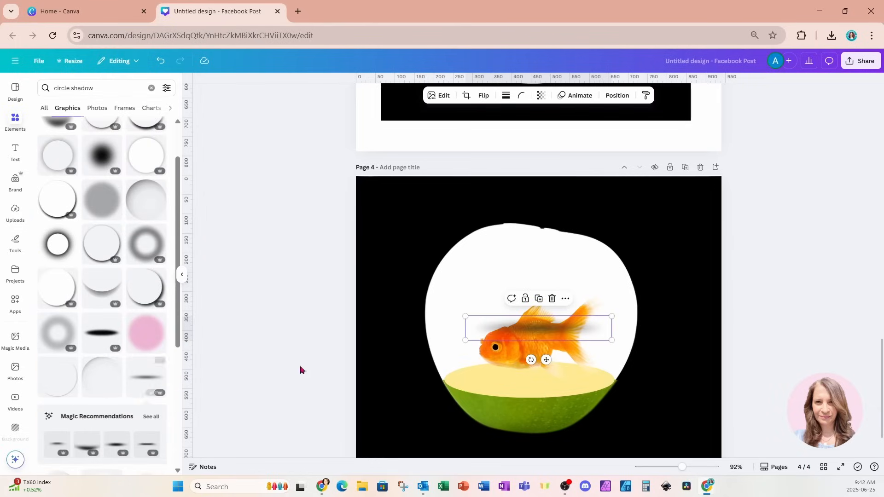
Step: Move the shadow onto the yellow ellipse beneath the goldfish, keeping the fish where it is
{"action": "left_click", "coordinate": [547, 381]}
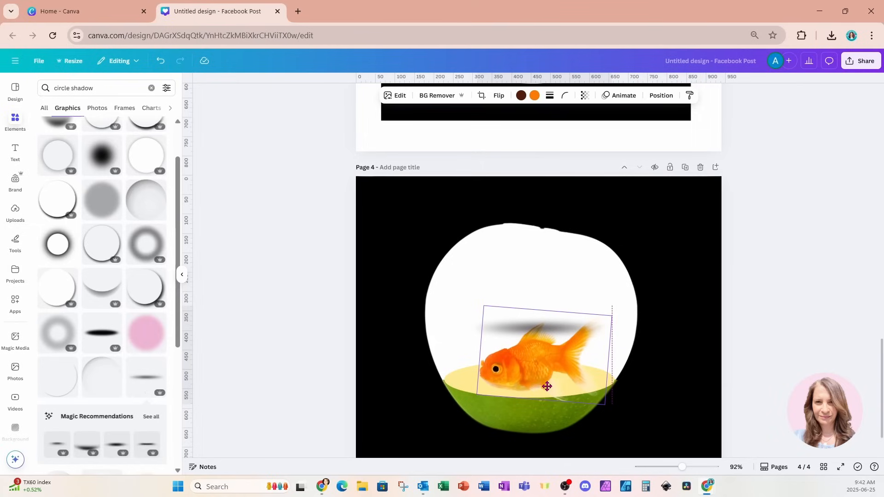
{"action": "left_click", "coordinate": [160, 61]}
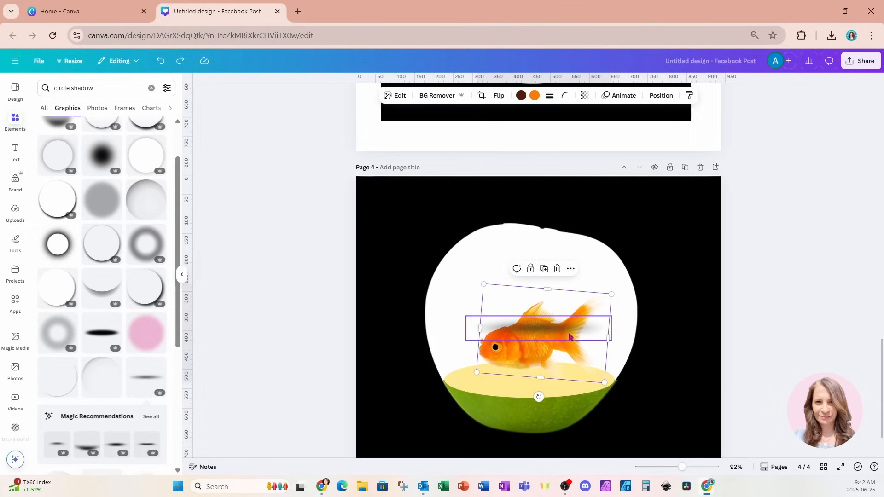
{"action": "left_click_drag", "start_coordinate": [569, 330], "coordinate": [538, 410]}
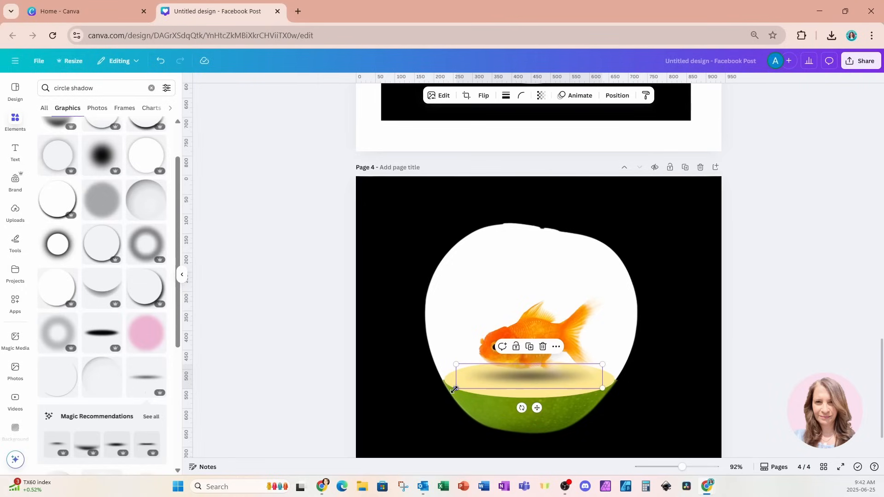
{"action": "left_click", "coordinate": [645, 289]}
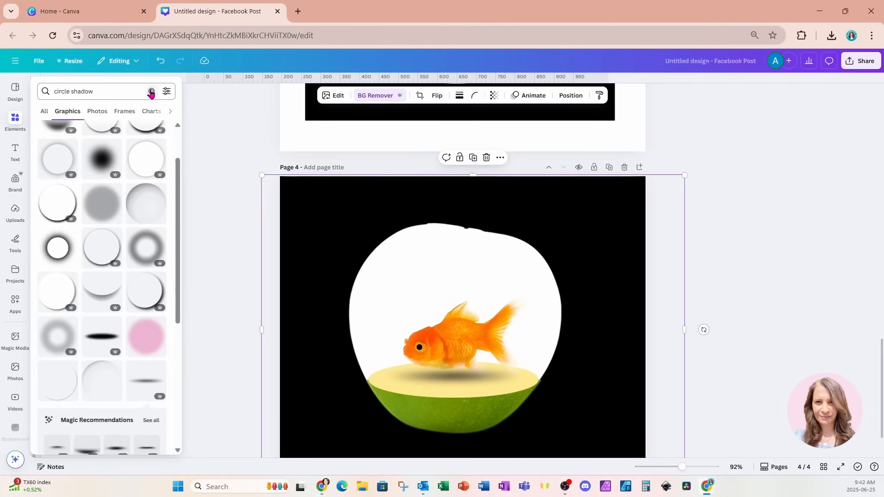
Step: Clear the element search and add the square light-blue water picture from the recently used elements to page 4
{"action": "left_click", "coordinate": [151, 87]}
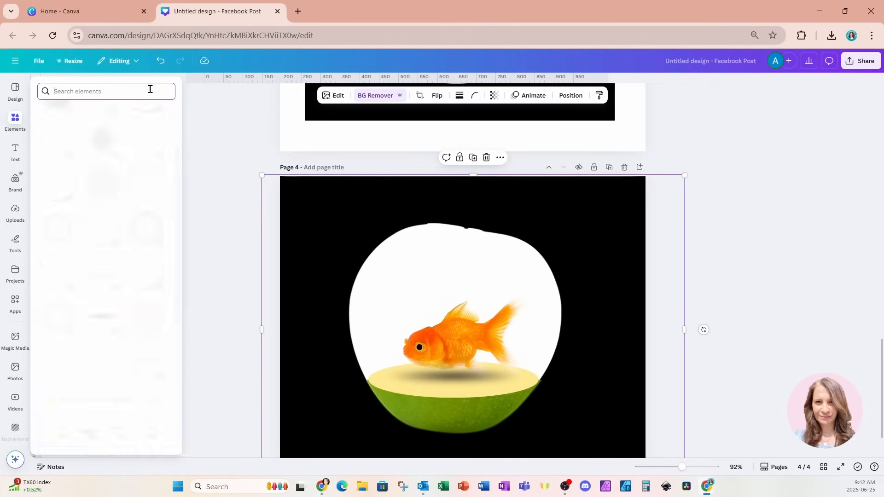
{"action": "left_click", "coordinate": [157, 138]}
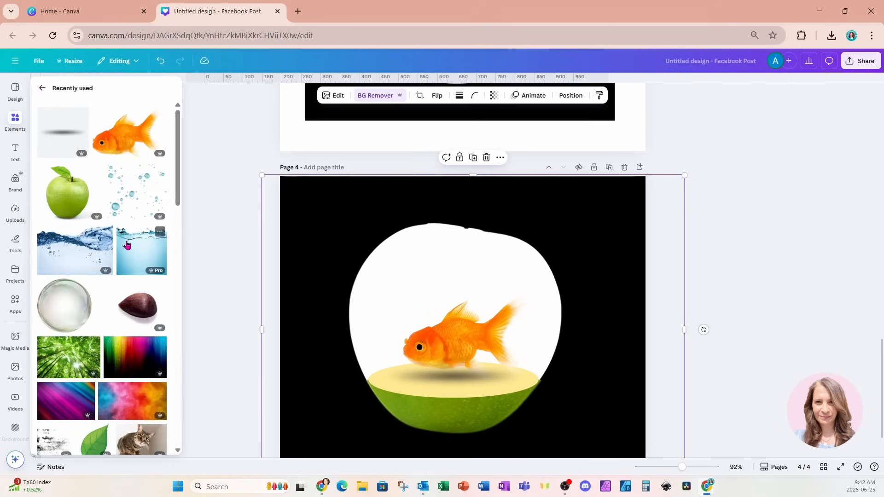
{"action": "left_click", "coordinate": [127, 244]}
{"action": "left_click", "coordinate": [420, 316]}
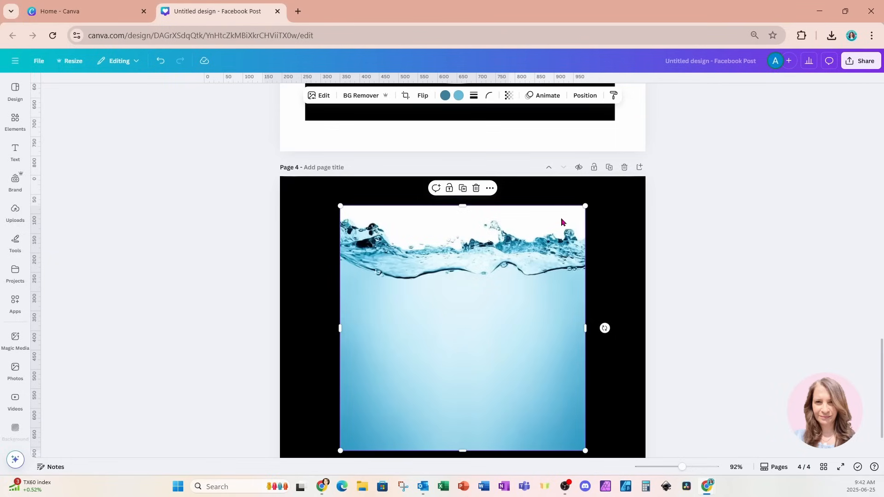
Step: Try removing the background from the water picture, and undo the removal
{"action": "left_click", "coordinate": [367, 95]}
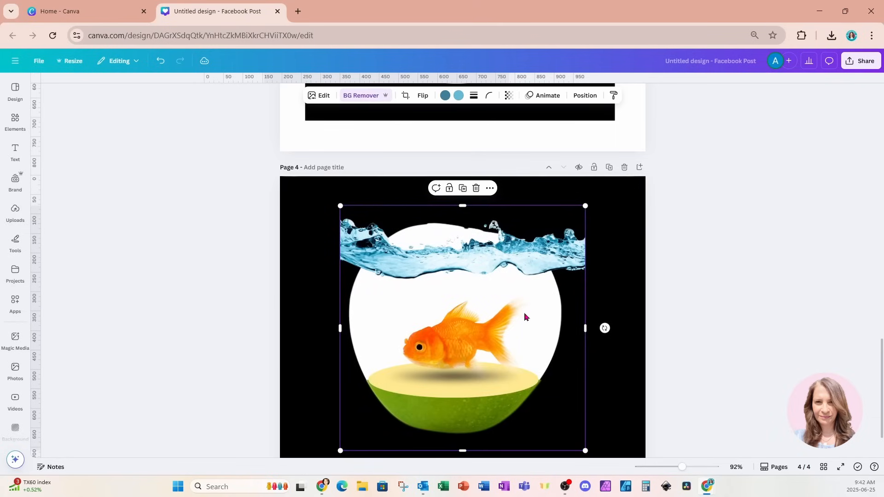
{"action": "left_click", "coordinate": [161, 61]}
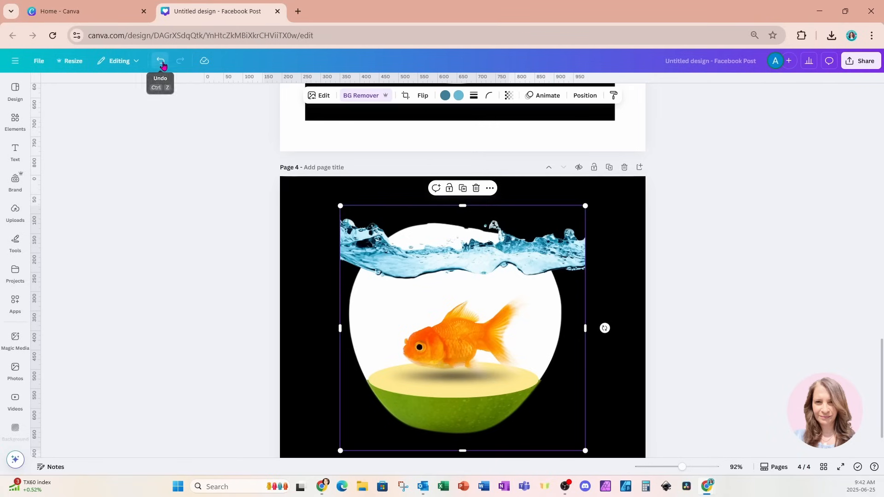
Step: Use Magic Grab on the water picture to extract both the wavy surface and the blue water below it
{"action": "left_click", "coordinate": [313, 96]}
{"action": "left_click", "coordinate": [164, 207]}
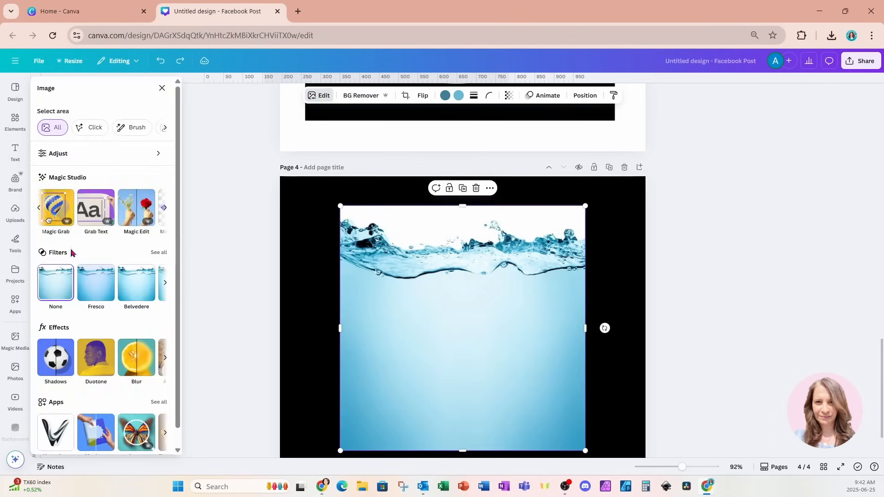
{"action": "left_click", "coordinate": [56, 209]}
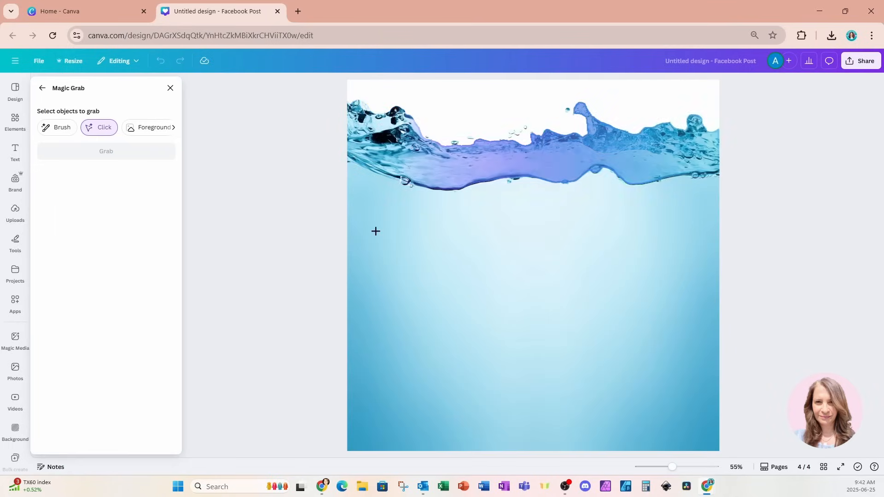
{"action": "left_click", "coordinate": [418, 170]}
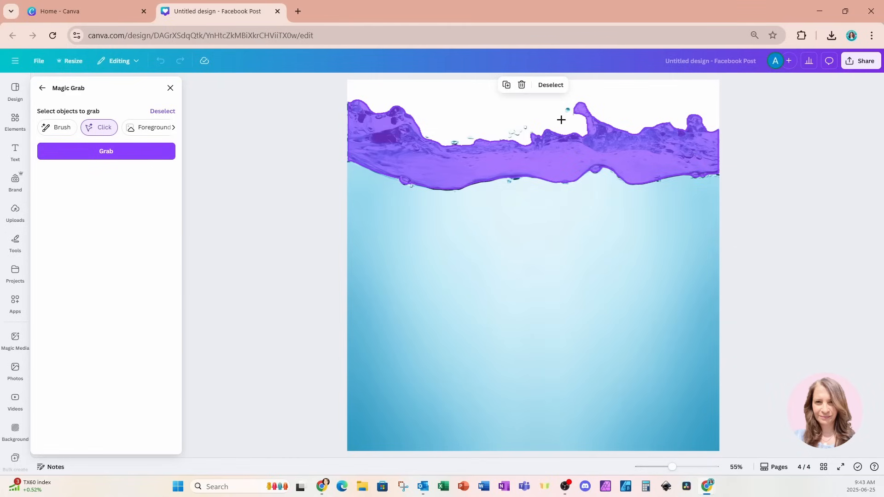
{"action": "left_click", "coordinate": [531, 259]}
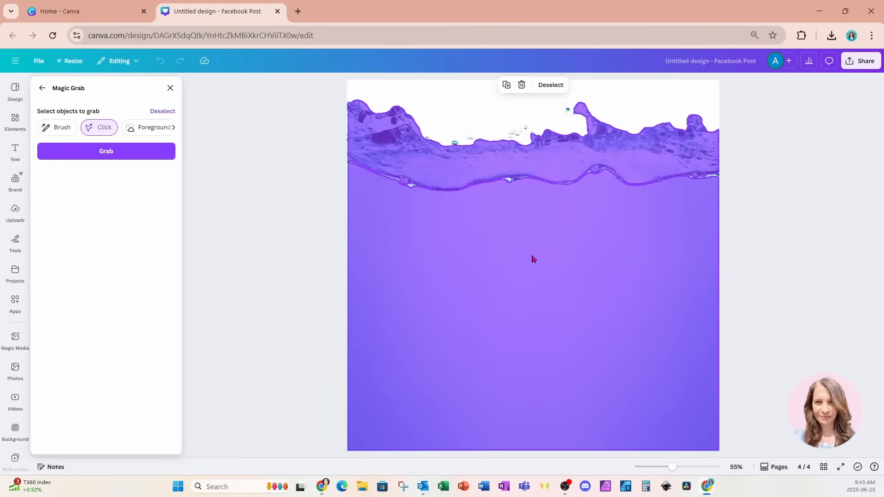
{"action": "left_click", "coordinate": [104, 157]}
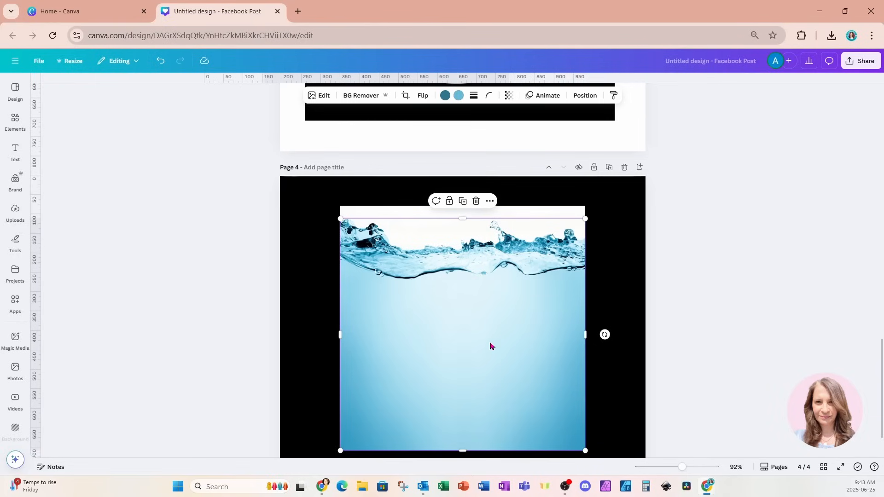
Step: Delete the leftover background behind the grabbed water and center the water over the apple cutout
{"action": "left_click_drag", "start_coordinate": [386, 423], "coordinate": [461, 417]}
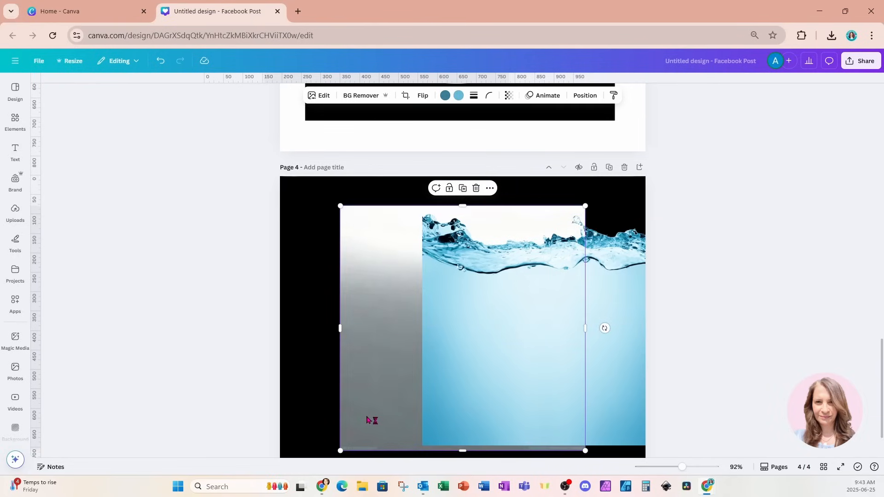
{"action": "left_click_drag", "start_coordinate": [598, 329], "coordinate": [521, 327]}
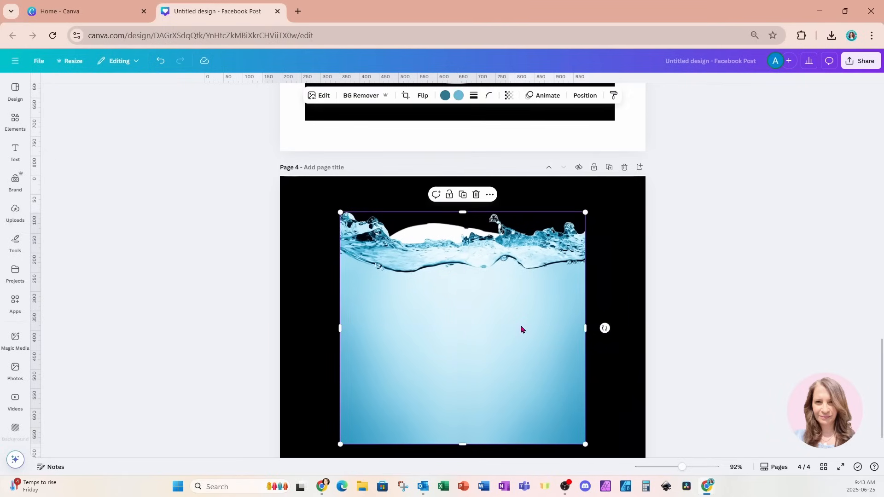
Step: Move the water layer directly beneath the black apple-cutout layer in the layer order
{"action": "left_click", "coordinate": [584, 96]}
{"action": "left_click", "coordinate": [156, 113]}
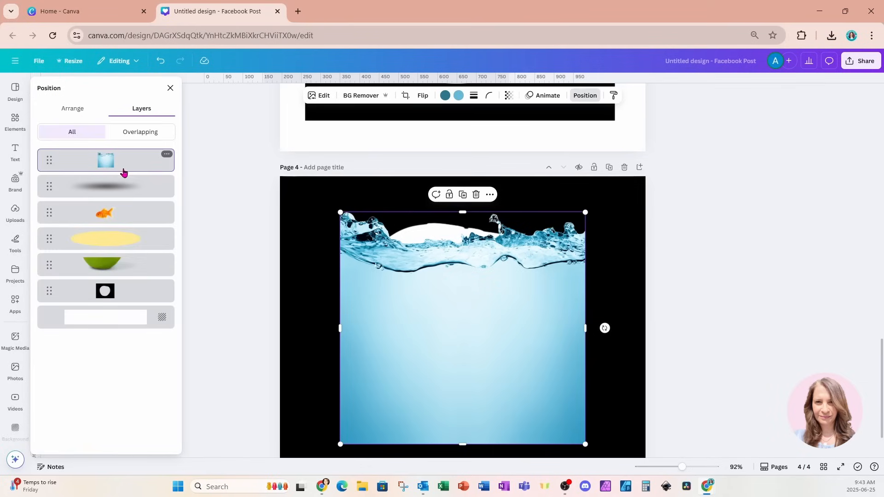
{"action": "left_click_drag", "start_coordinate": [124, 172], "coordinate": [118, 306]}
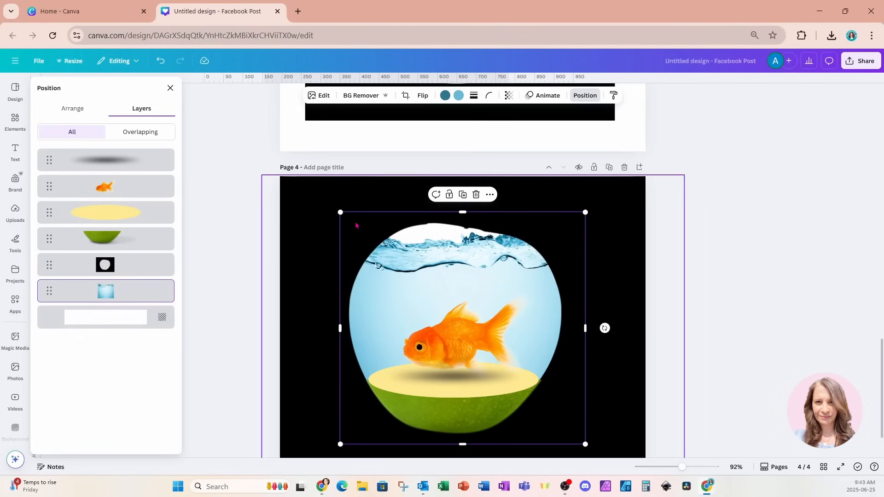
Step: Lower the water slightly within the apple cutout and shrink the goldfish a little
{"action": "left_click_drag", "start_coordinate": [356, 225], "coordinate": [353, 246]}
{"action": "left_click", "coordinate": [417, 338]}
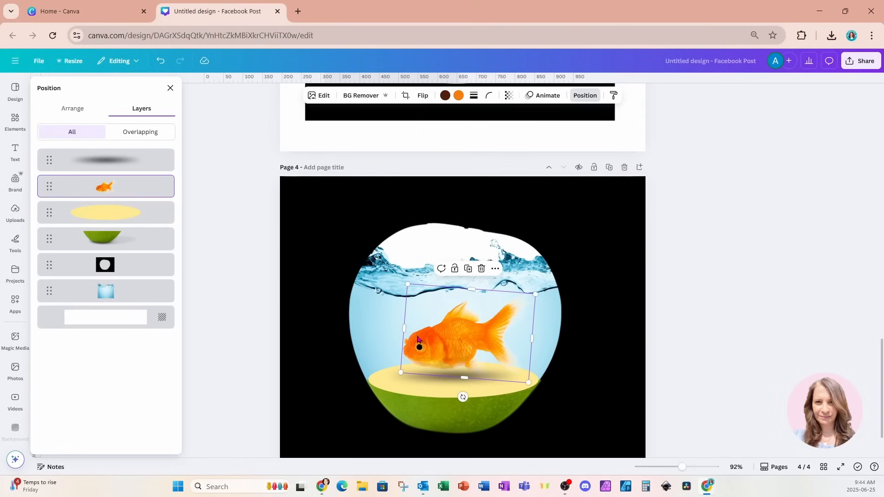
{"action": "left_click_drag", "start_coordinate": [529, 382], "coordinate": [490, 353]}
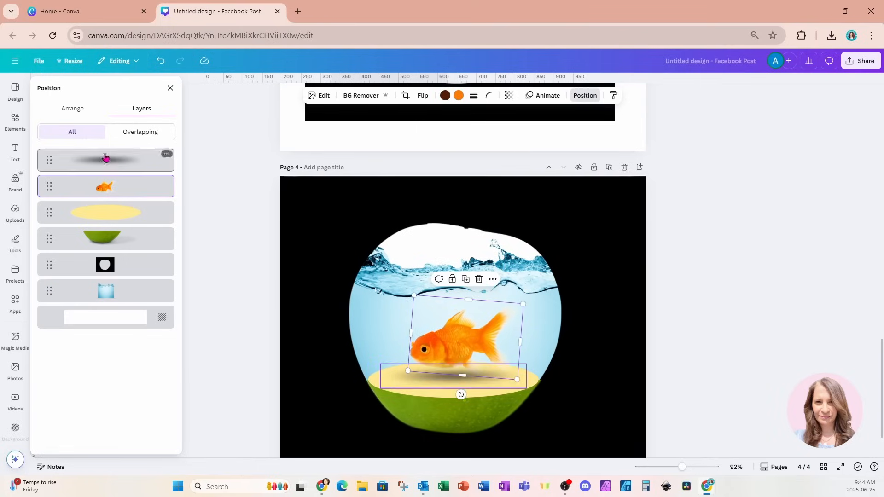
Step: Add the recently used blue bubbles graphic to page 4, shrink it and place it in front of the goldfish's mouth
{"action": "left_click", "coordinate": [16, 128]}
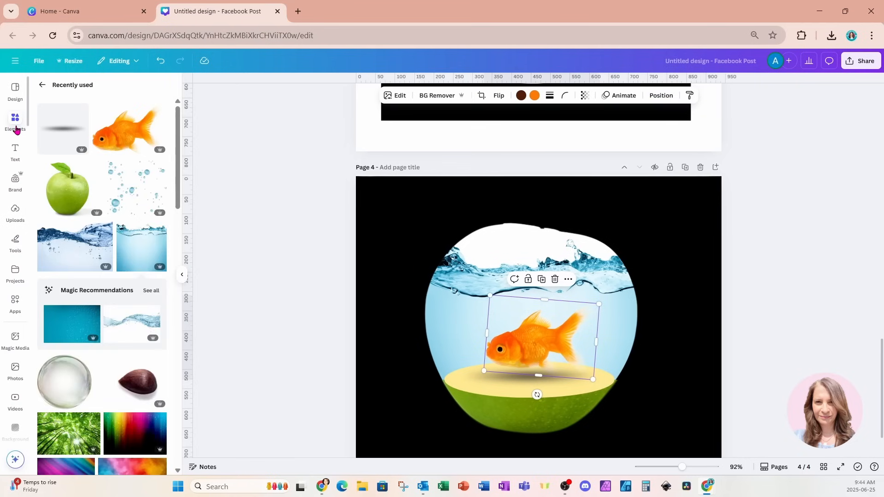
{"action": "left_click", "coordinate": [132, 184]}
{"action": "left_click_drag", "start_coordinate": [674, 205], "coordinate": [486, 376]}
{"action": "left_click_drag", "start_coordinate": [455, 430], "coordinate": [491, 345]}
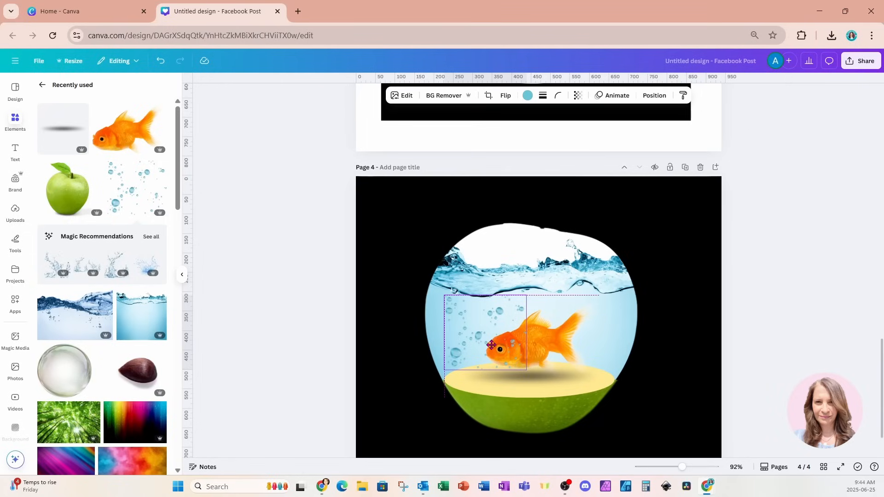
{"action": "left_click_drag", "start_coordinate": [492, 345], "coordinate": [491, 345]}
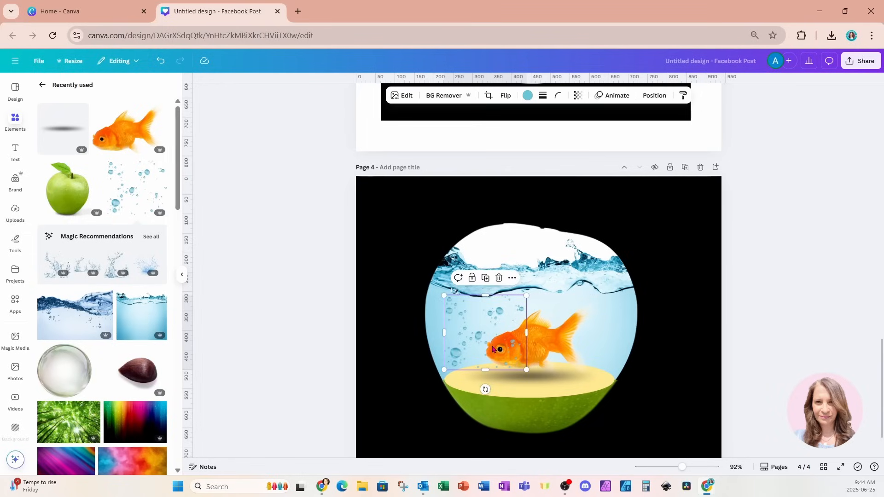
Step: Duplicate the bubbles, rotate the copy and place it higher in the water above the goldfish
{"action": "left_click", "coordinate": [491, 284]}
{"action": "left_click_drag", "start_coordinate": [492, 307], "coordinate": [525, 243]}
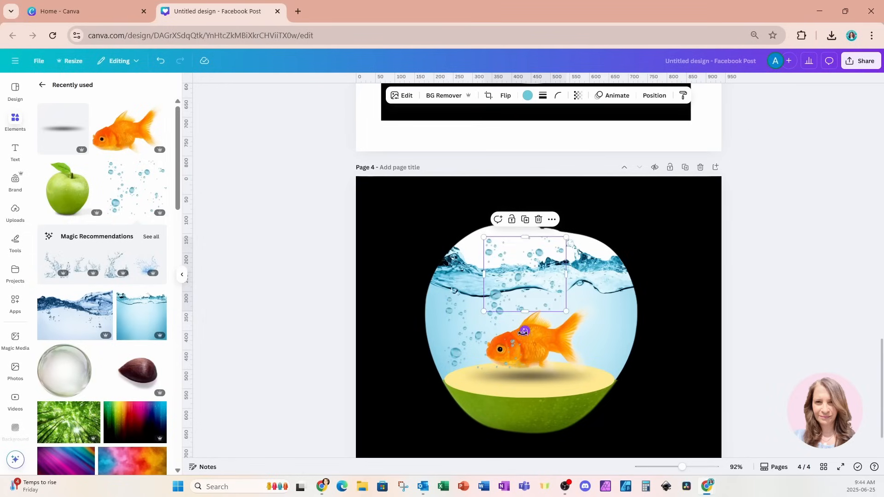
{"action": "left_click_drag", "start_coordinate": [525, 331], "coordinate": [475, 330]}
{"action": "left_click_drag", "start_coordinate": [536, 277], "coordinate": [544, 282]}
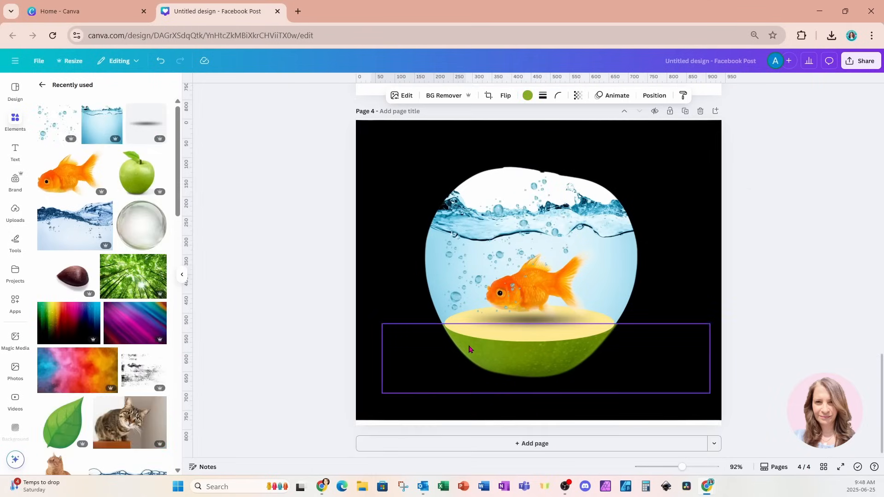
Step: On page 2, move the separate leaf with its stem onto the top of the green apple
{"action": "scroll", "coordinate": [469, 350], "scroll_direction": "up", "scroll_amount": 10}
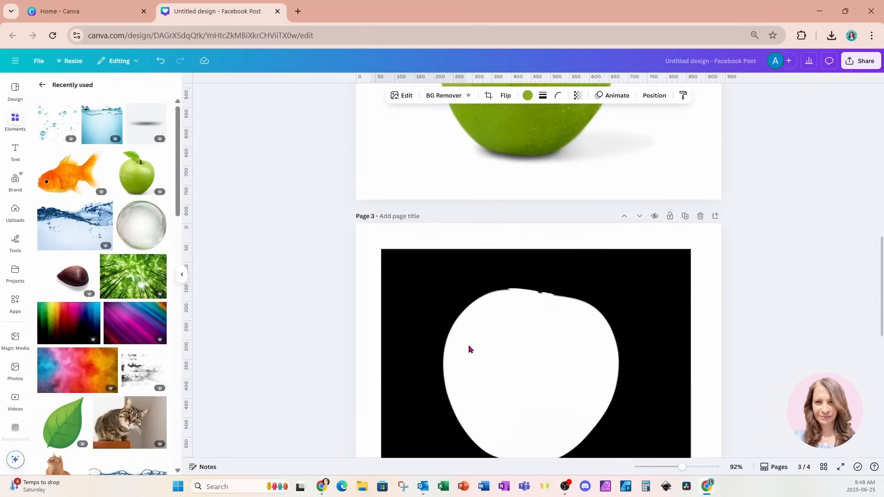
{"action": "scroll", "coordinate": [469, 350], "scroll_direction": "up", "scroll_amount": 6}
{"action": "left_click", "coordinate": [420, 215]}
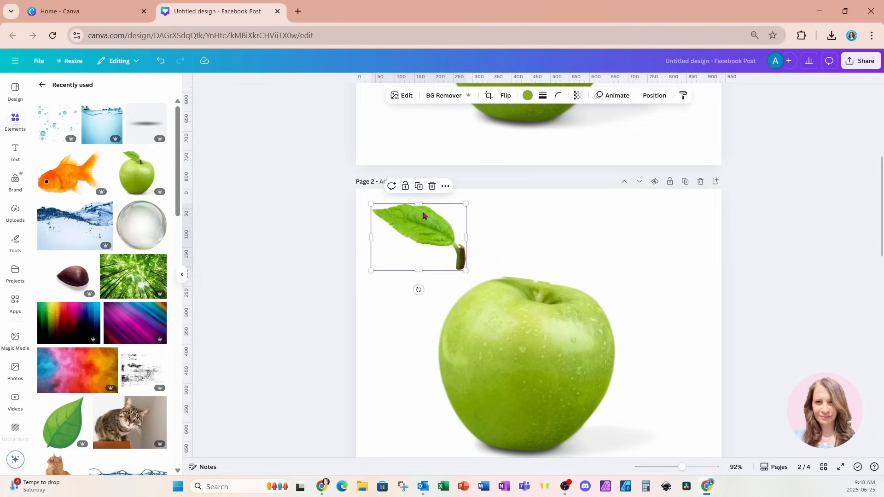
{"action": "left_click_drag", "start_coordinate": [423, 216], "coordinate": [501, 243]}
{"action": "left_click", "coordinate": [407, 245]}
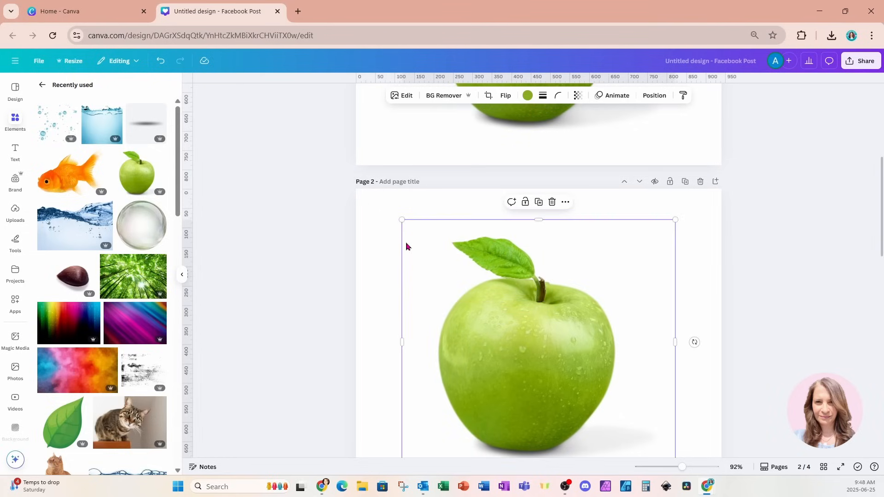
Step: Copy the page 2 apple together with its leaf onto page 4 and group the two pasted pieces
{"action": "left_click_drag", "start_coordinate": [369, 224], "coordinate": [707, 452]}
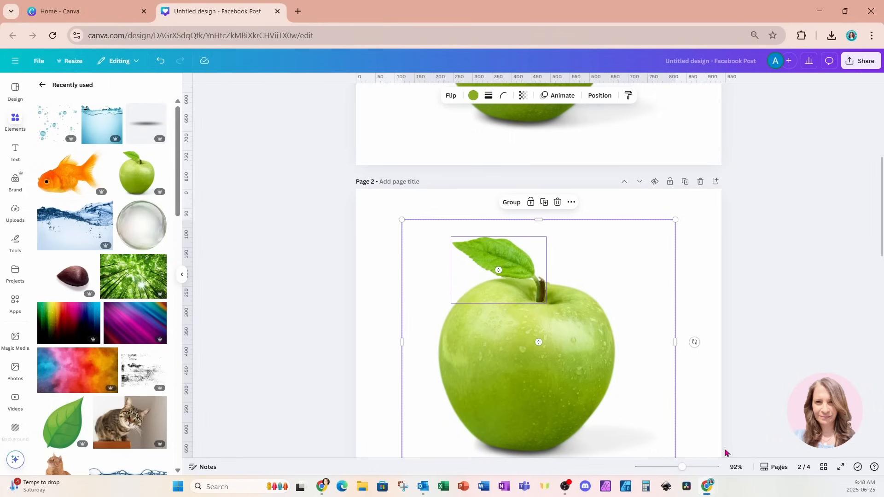
{"action": "scroll", "coordinate": [495, 362], "scroll_direction": "down", "scroll_amount": 15}
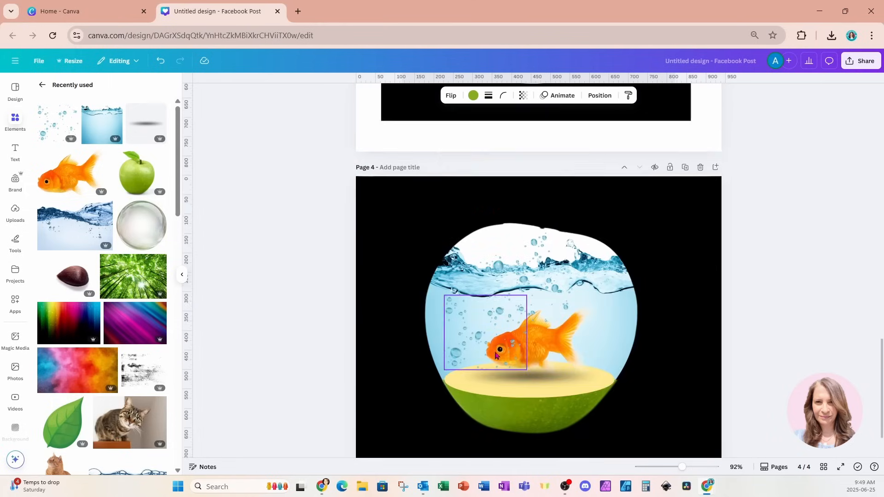
{"action": "left_click", "coordinate": [672, 401]}
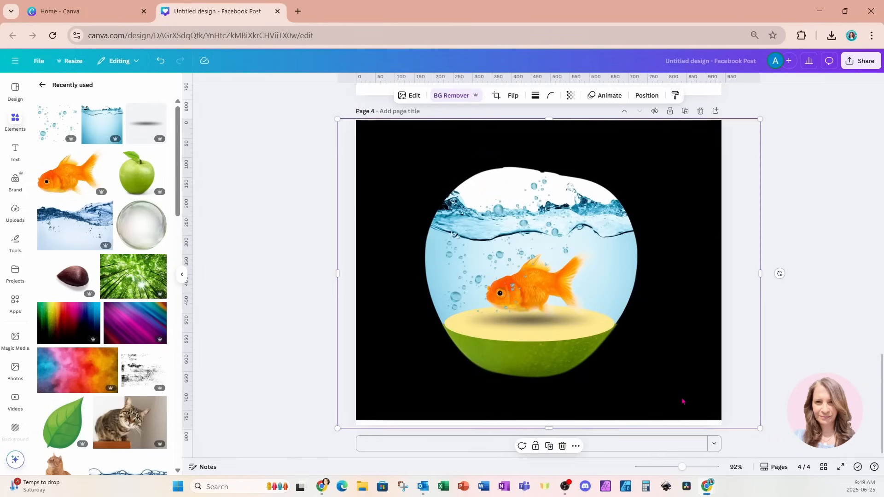
{"action": "key", "text": "ctrl+v"}
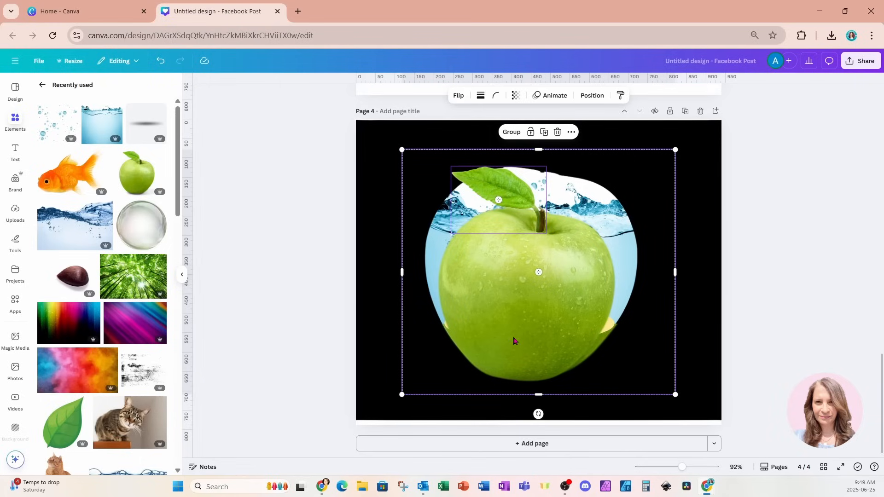
{"action": "left_click", "coordinate": [510, 132]}
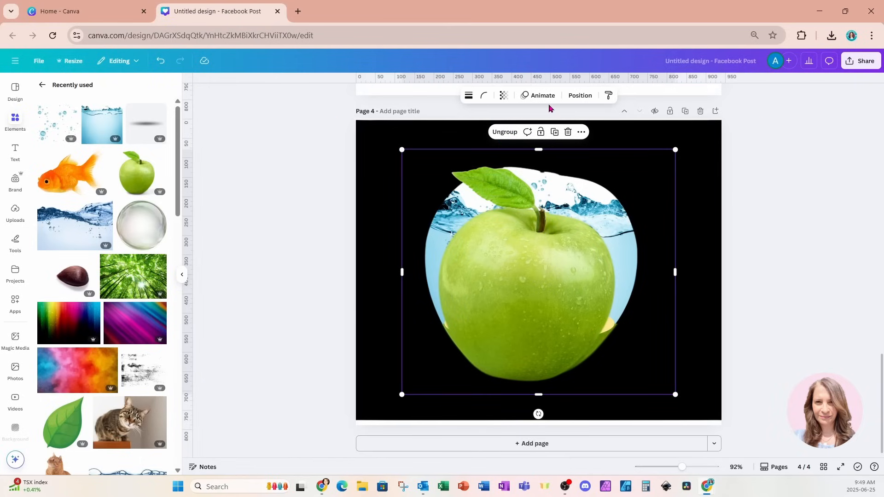
Step: Set the grouped apple's transparency to 86, and enlarge and align it over the apple cutout
{"action": "left_click", "coordinate": [504, 95]}
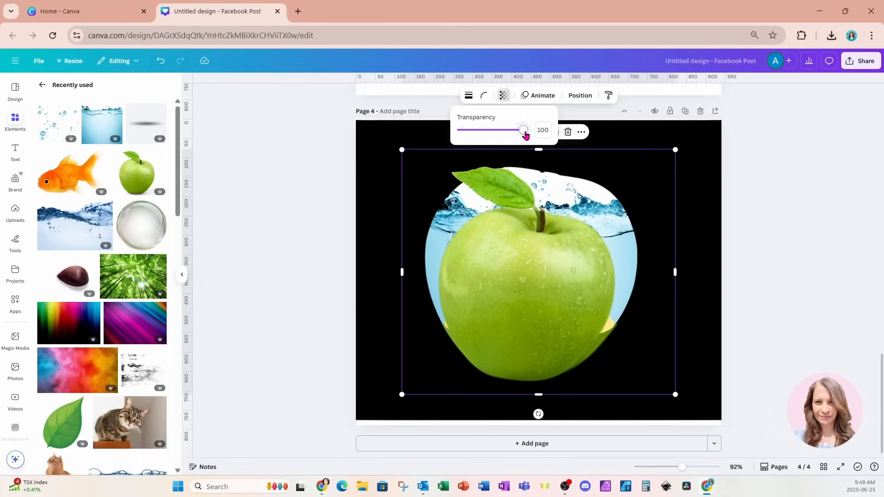
{"action": "left_click_drag", "start_coordinate": [525, 133], "coordinate": [515, 134]}
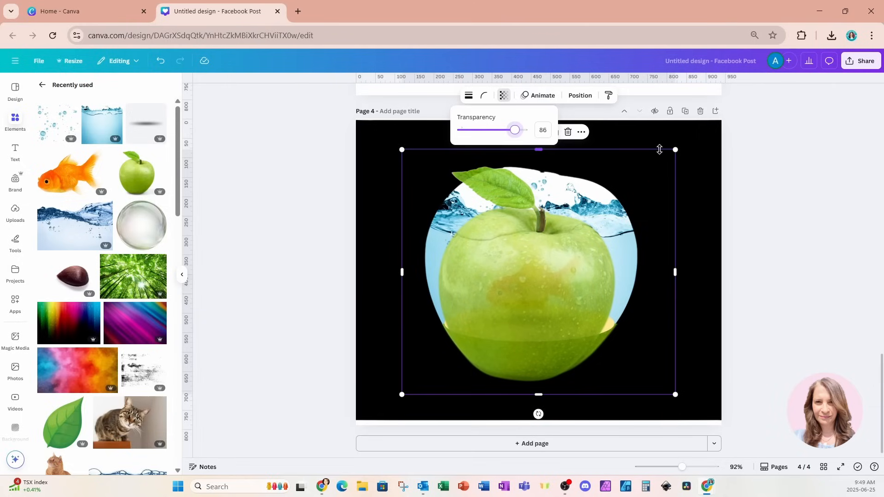
{"action": "left_click_drag", "start_coordinate": [675, 150], "coordinate": [726, 105]}
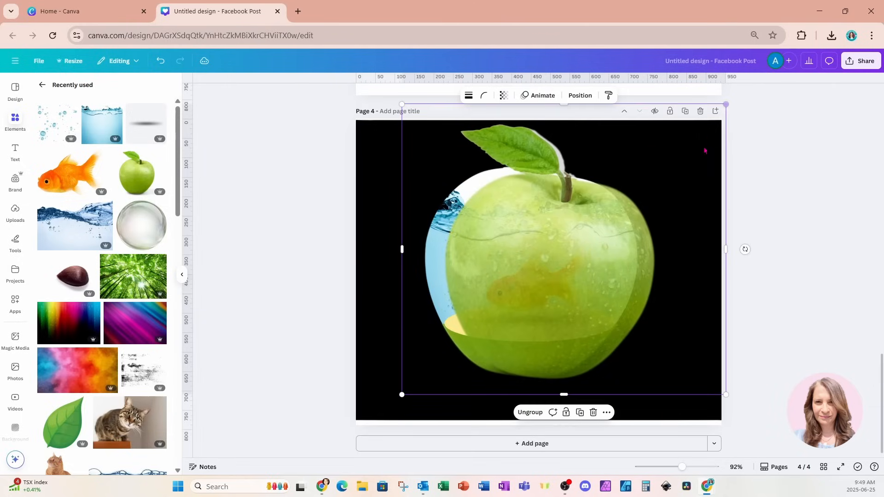
{"action": "left_click_drag", "start_coordinate": [679, 169], "coordinate": [654, 158]}
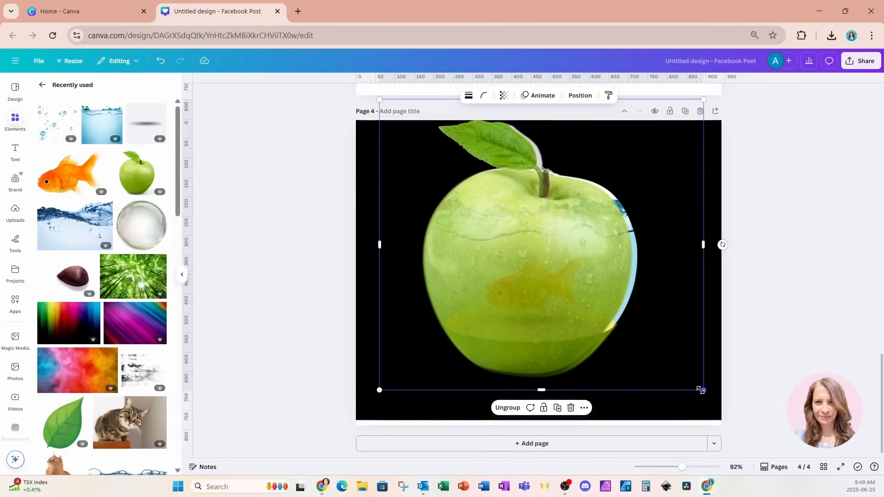
{"action": "left_click_drag", "start_coordinate": [701, 390], "coordinate": [711, 394]}
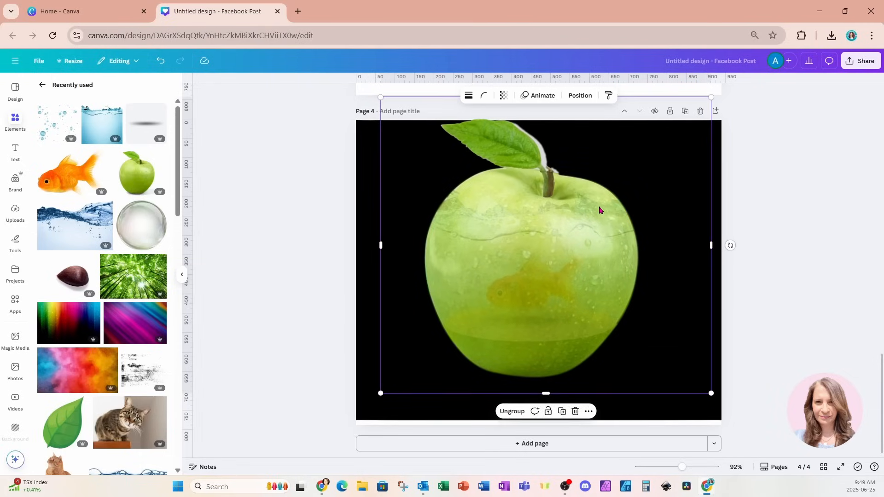
Step: Apply a custom duotone to the black cutout image on page 4 with #FFFFFF shadows and near-white highlights
{"action": "left_click", "coordinate": [385, 419]}
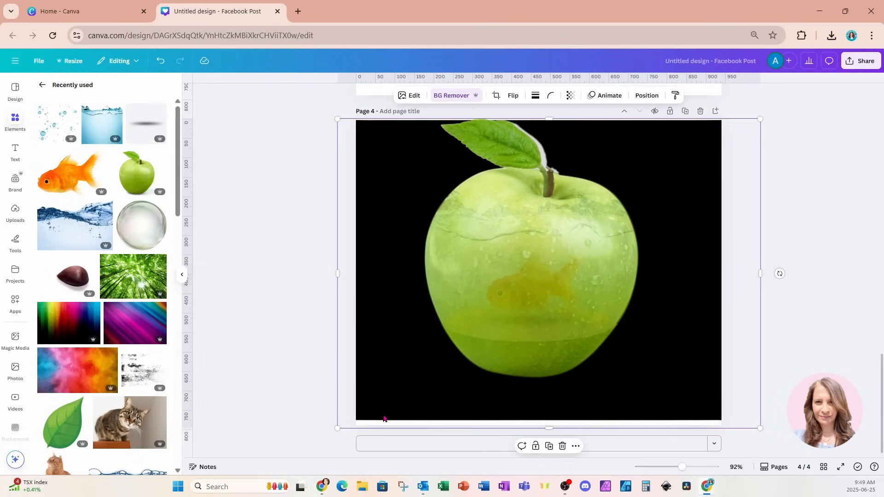
{"action": "left_click", "coordinate": [409, 96]}
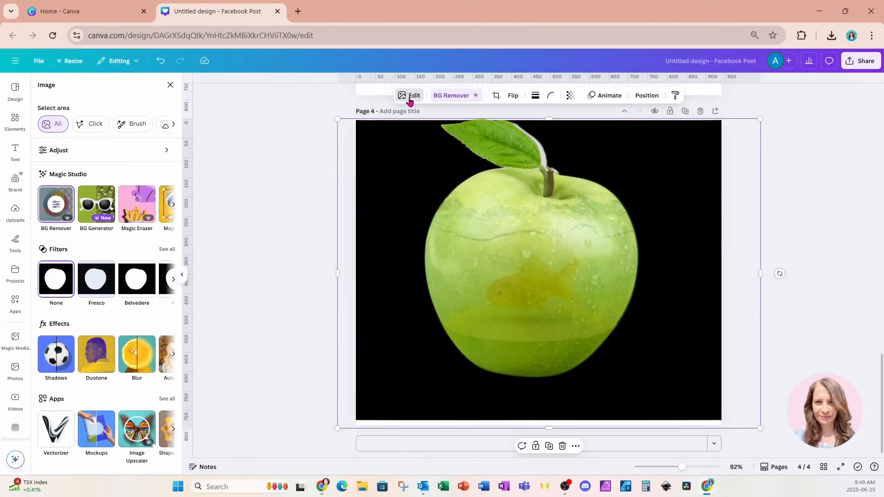
{"action": "left_click", "coordinate": [96, 364]}
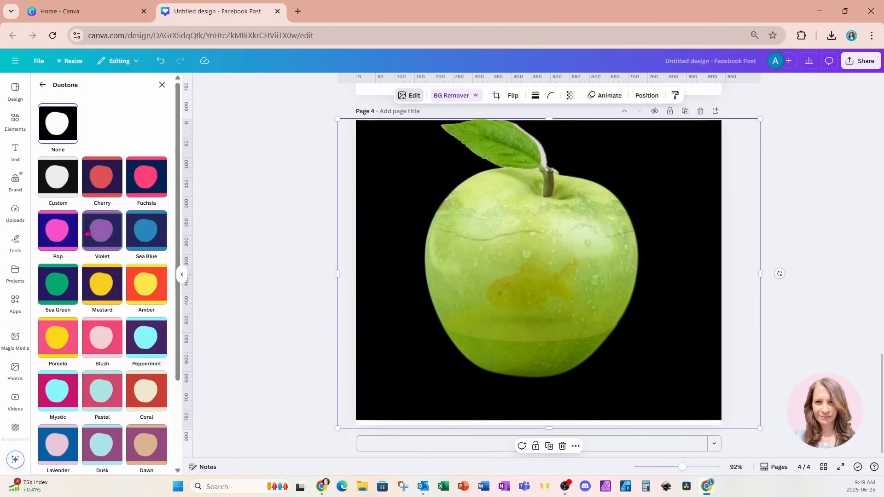
{"action": "left_click", "coordinate": [58, 177]}
{"action": "left_click", "coordinate": [159, 241]}
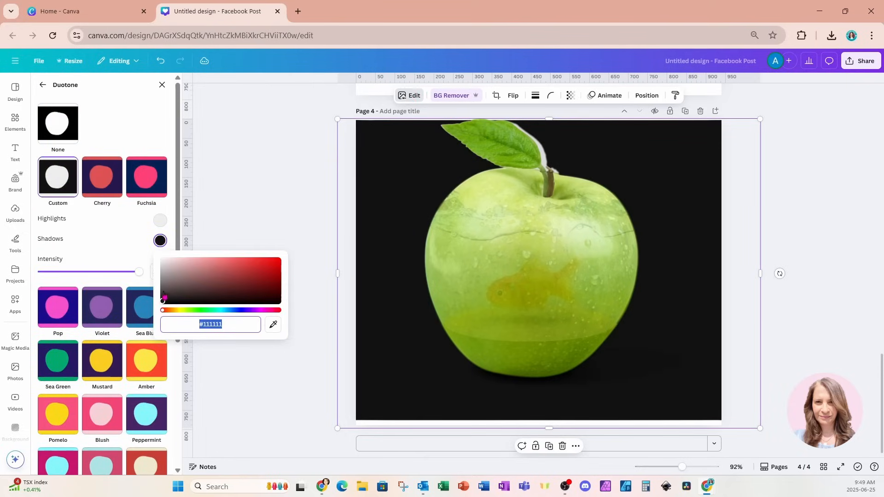
{"action": "type", "text": "FFFFFF"}
{"action": "key", "text": "Return"}
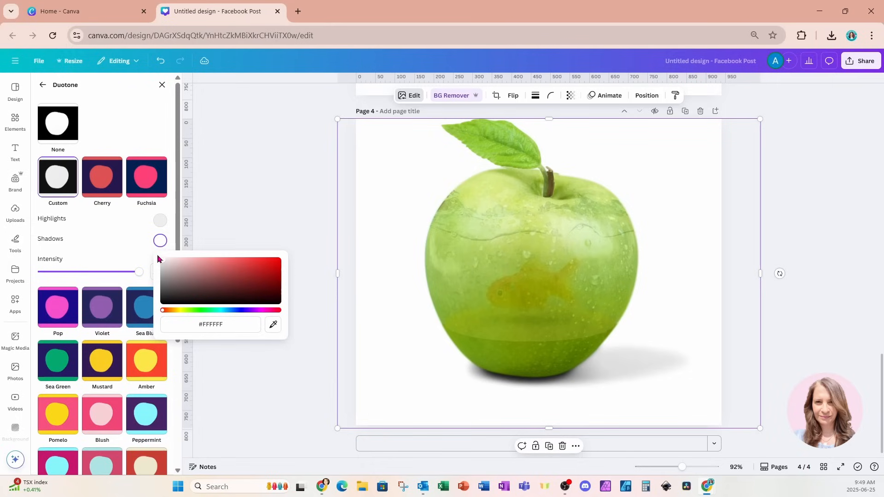
{"action": "left_click", "coordinate": [160, 220]}
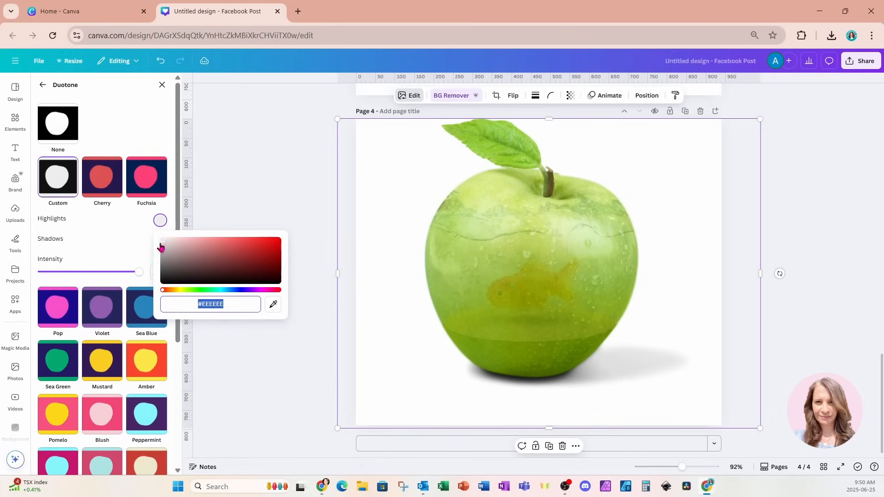
{"action": "left_click", "coordinate": [161, 245]}
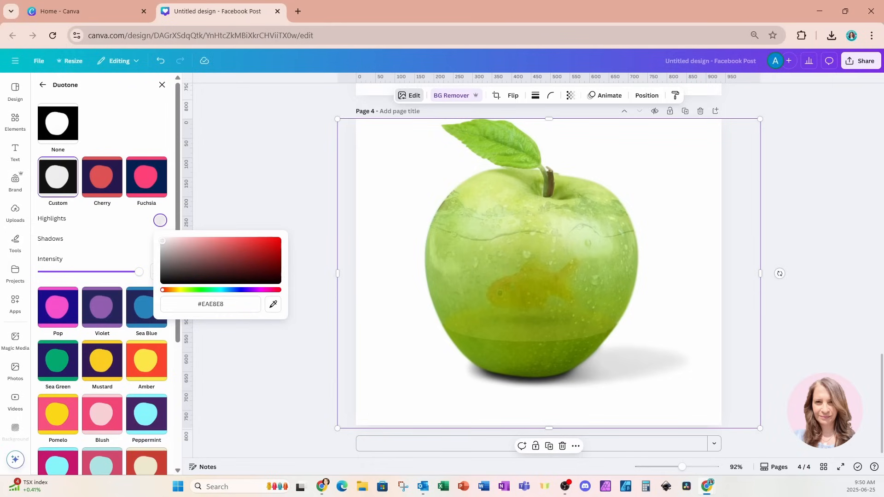
{"action": "left_click", "coordinate": [124, 229]}
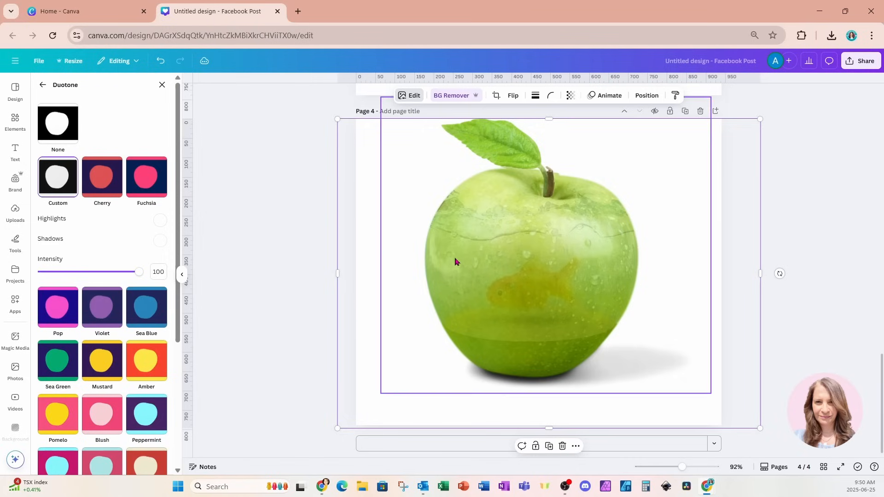
Step: Find the glass bubble among the recently used elements and view its details and keywords
{"action": "left_click", "coordinate": [18, 126]}
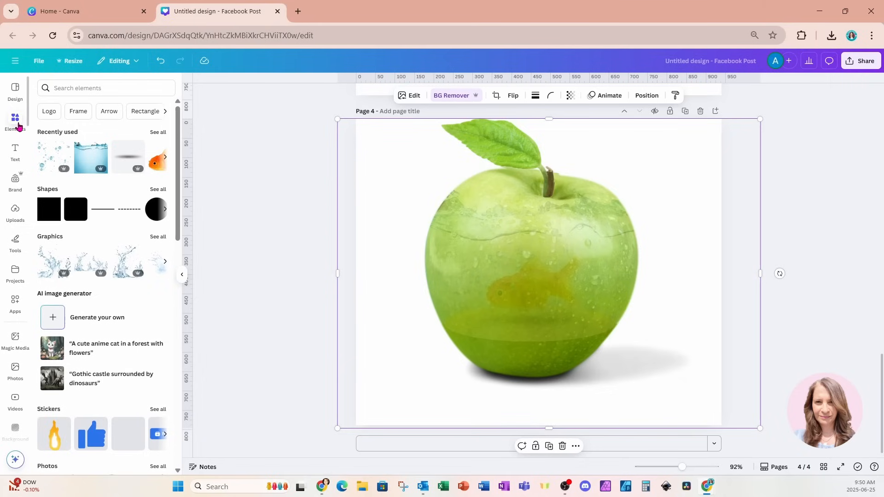
{"action": "left_click", "coordinate": [157, 133]}
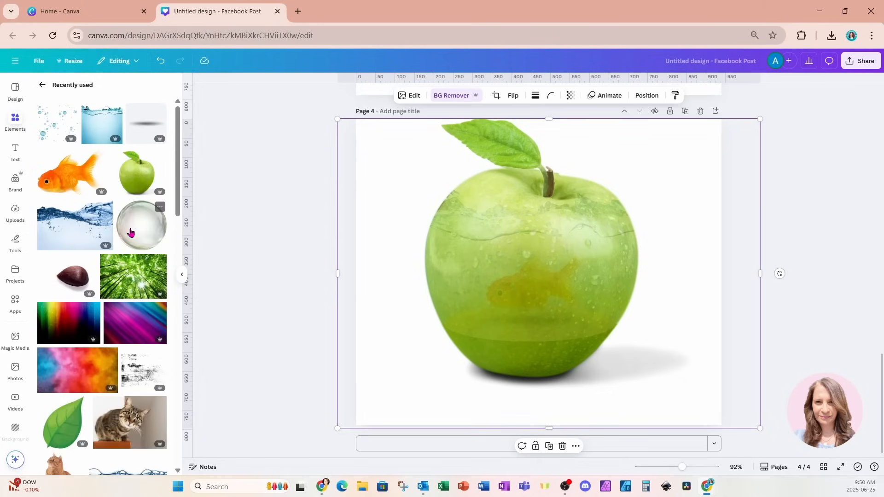
{"action": "left_click", "coordinate": [160, 208]}
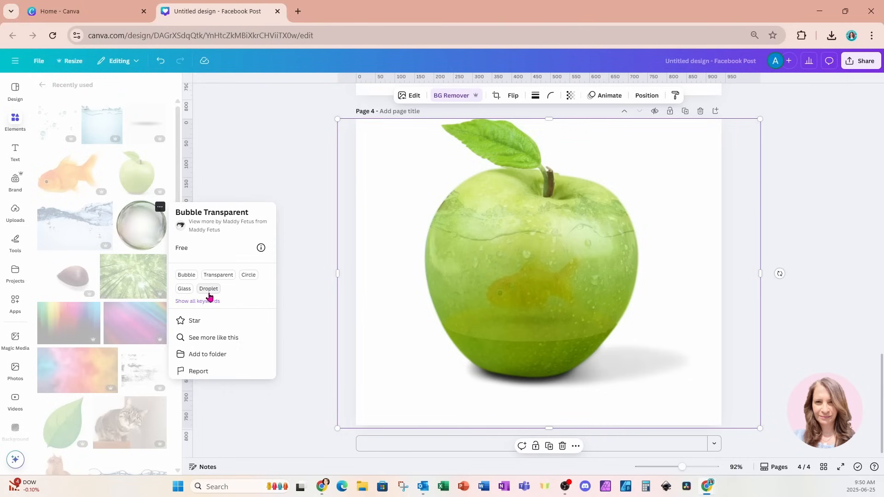
{"action": "left_click", "coordinate": [136, 229]}
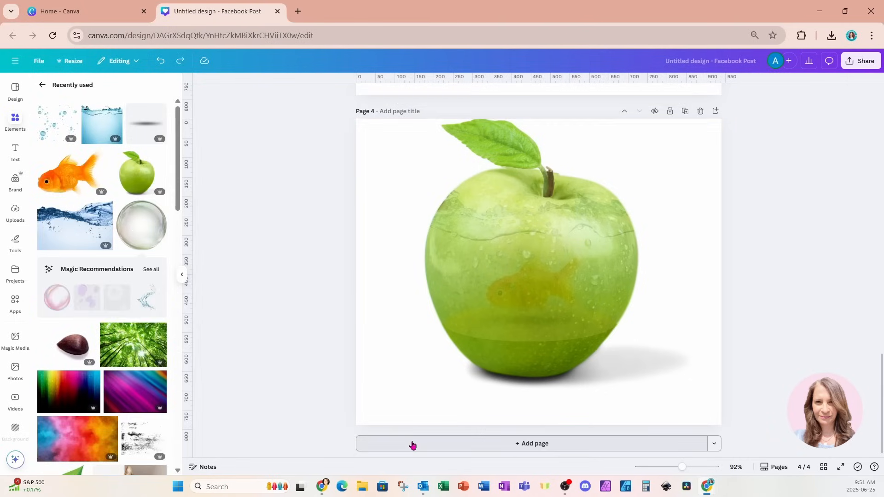
Step: Add a blank page 5 and insert the Bubble Transparent graphic on it
{"action": "left_click", "coordinate": [412, 444]}
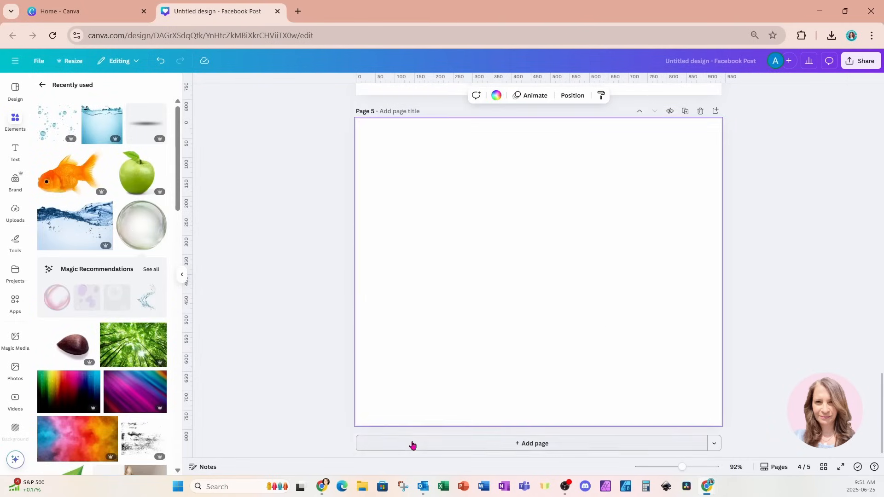
{"action": "left_click", "coordinate": [140, 231]}
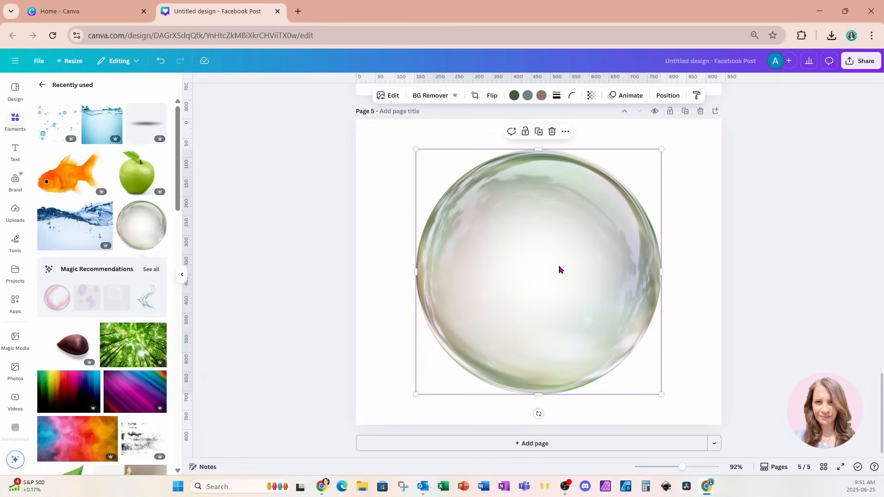
{"action": "left_click", "coordinate": [695, 203]}
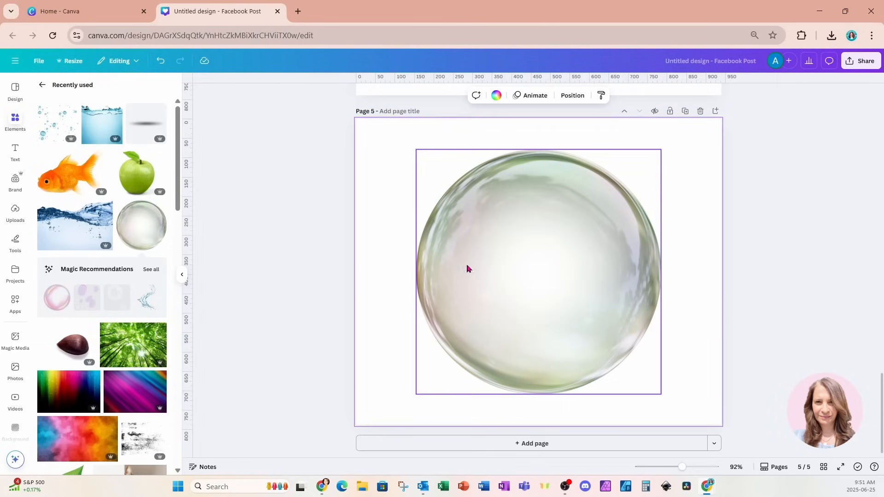
Step: Download only the current page 5 as a PNG with a transparent background
{"action": "left_click", "coordinate": [862, 64]}
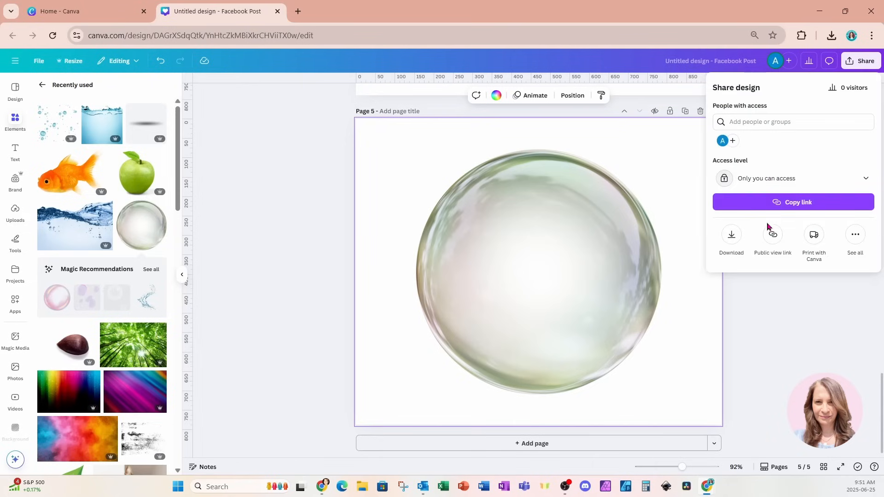
{"action": "left_click", "coordinate": [732, 237]}
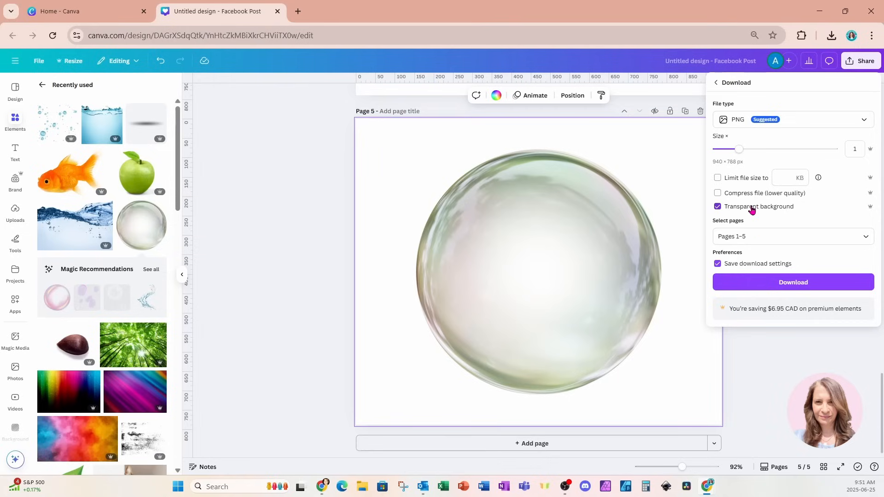
{"action": "left_click", "coordinate": [744, 233]}
{"action": "left_click", "coordinate": [749, 279]}
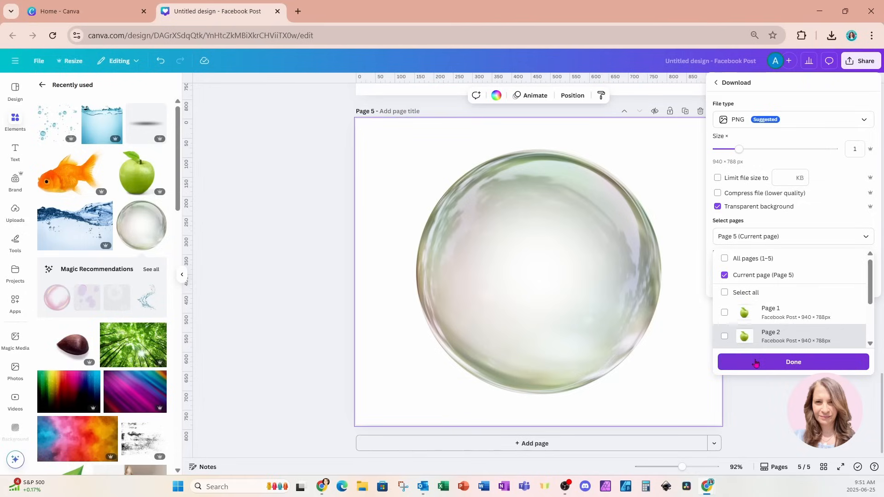
{"action": "left_click", "coordinate": [755, 363]}
{"action": "left_click", "coordinate": [738, 283]}
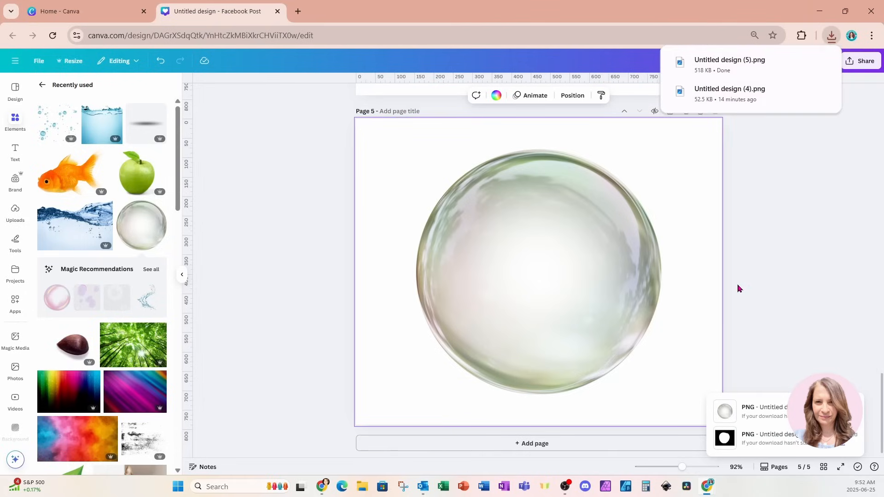
Step: Place the downloaded Untitled design (5).png bubble on page 4, then enlarge and position it over the apple
{"action": "scroll", "coordinate": [680, 206], "scroll_direction": "up", "scroll_amount": 5}
{"action": "scroll", "coordinate": [679, 205], "scroll_direction": "up", "scroll_amount": 4}
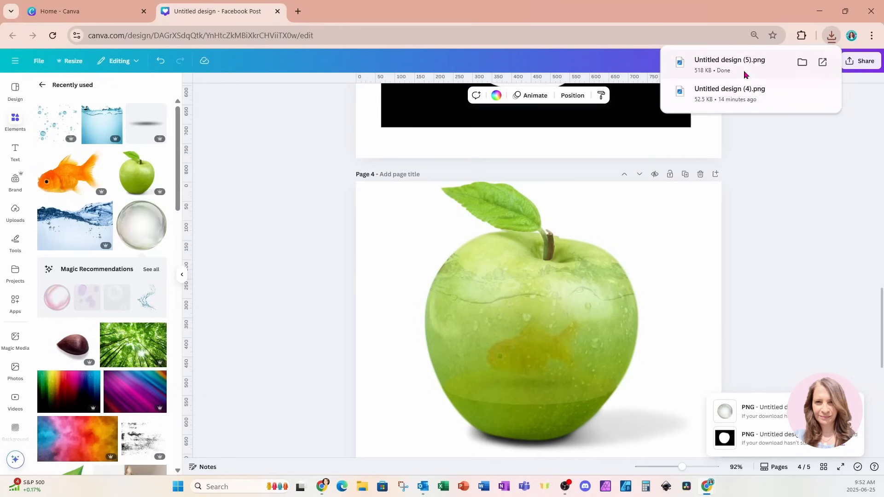
{"action": "left_click_drag", "start_coordinate": [734, 61], "coordinate": [543, 316]}
{"action": "scroll", "coordinate": [574, 344], "scroll_direction": "down", "scroll_amount": 1}
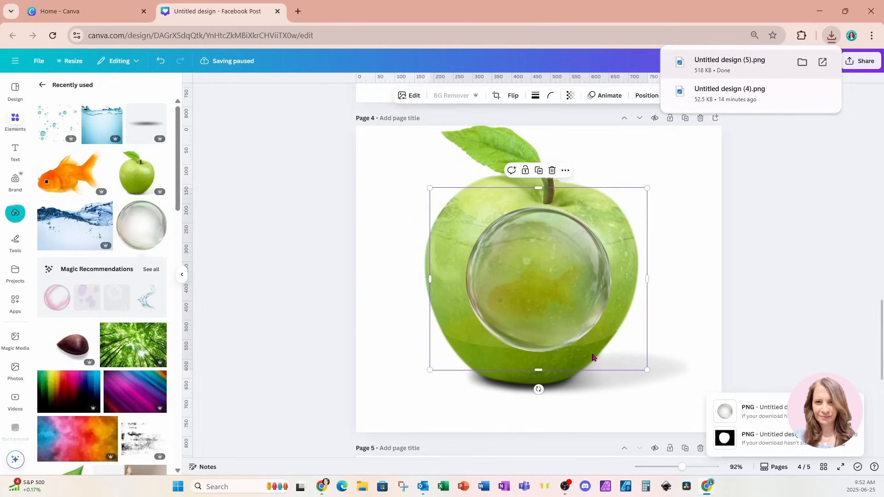
{"action": "left_click_drag", "start_coordinate": [647, 371], "coordinate": [766, 424]}
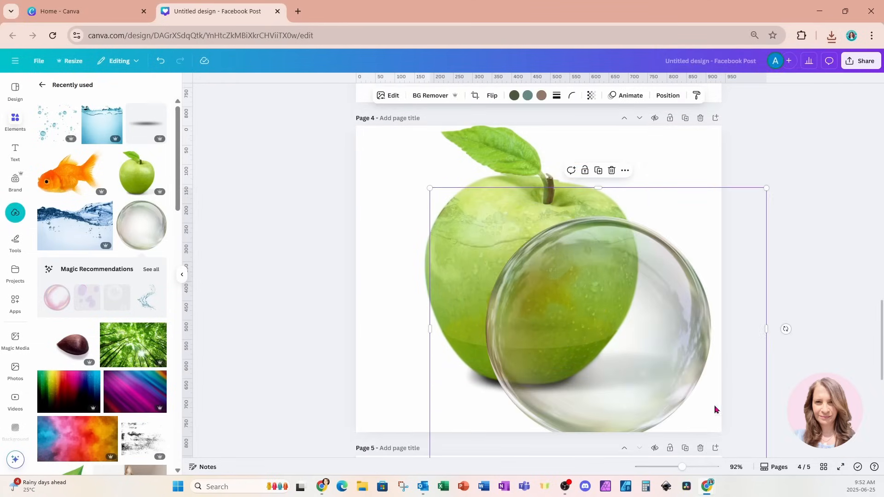
{"action": "left_click_drag", "start_coordinate": [676, 393], "coordinate": [610, 335]}
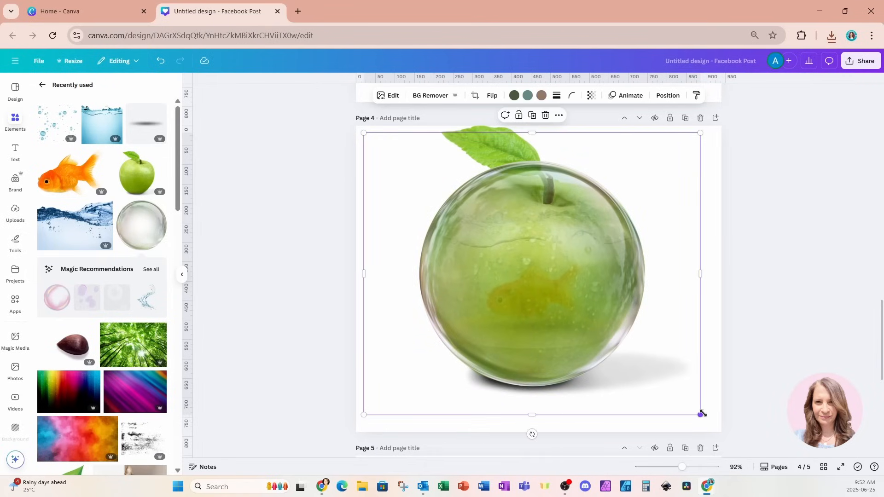
{"action": "left_click_drag", "start_coordinate": [702, 413], "coordinate": [712, 421]}
{"action": "left_click_drag", "start_coordinate": [666, 400], "coordinate": [657, 394]}
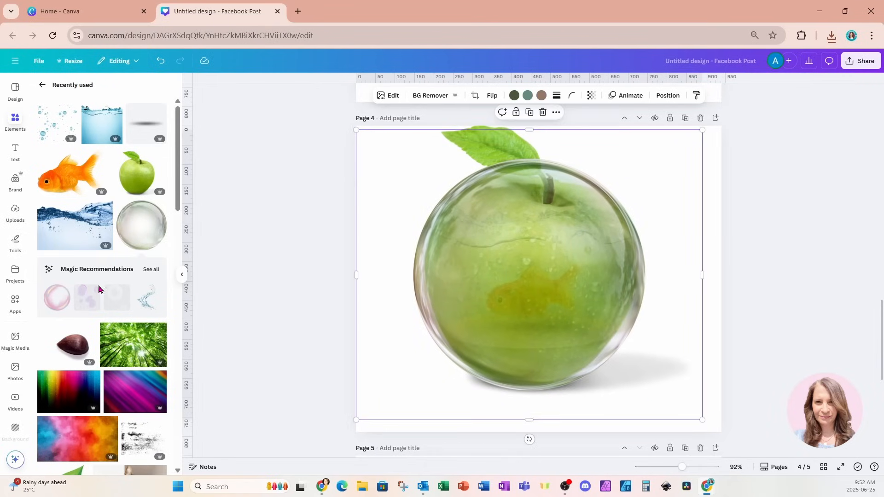
Step: Search the apps for "warp" and start Warp Brush in Warp mode on the bubble image
{"action": "left_click", "coordinate": [15, 301]}
{"action": "left_click", "coordinate": [88, 88]}
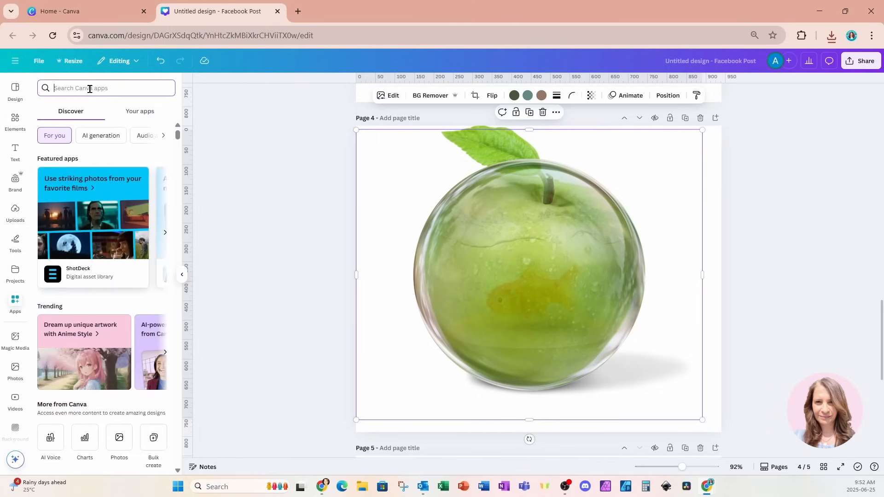
{"action": "type", "text": "warp"}
{"action": "key", "text": "Return"}
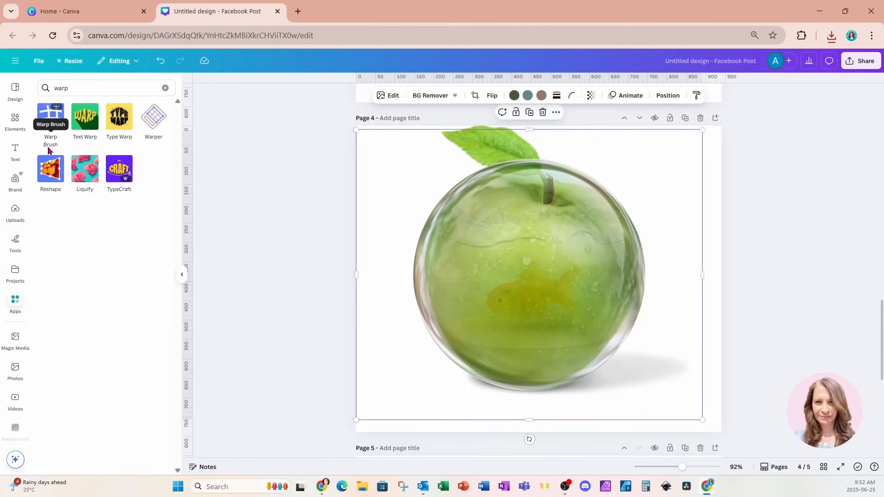
{"action": "left_click", "coordinate": [48, 125]}
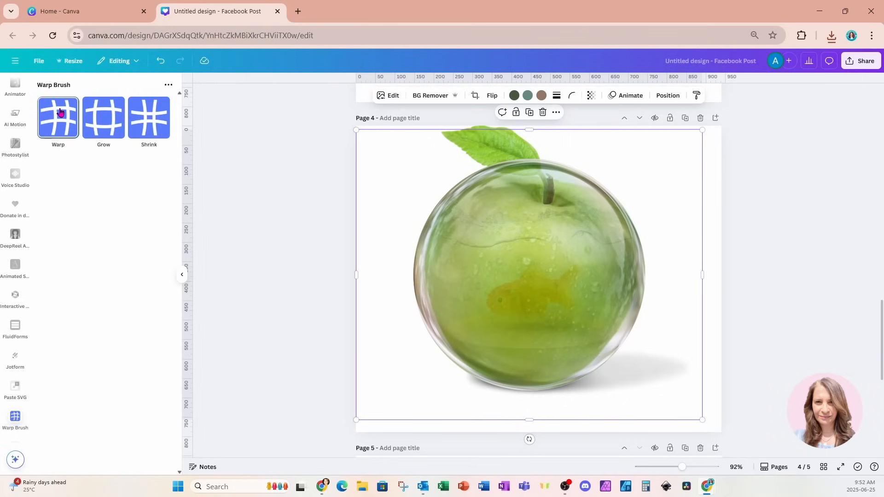
{"action": "left_click", "coordinate": [55, 129]}
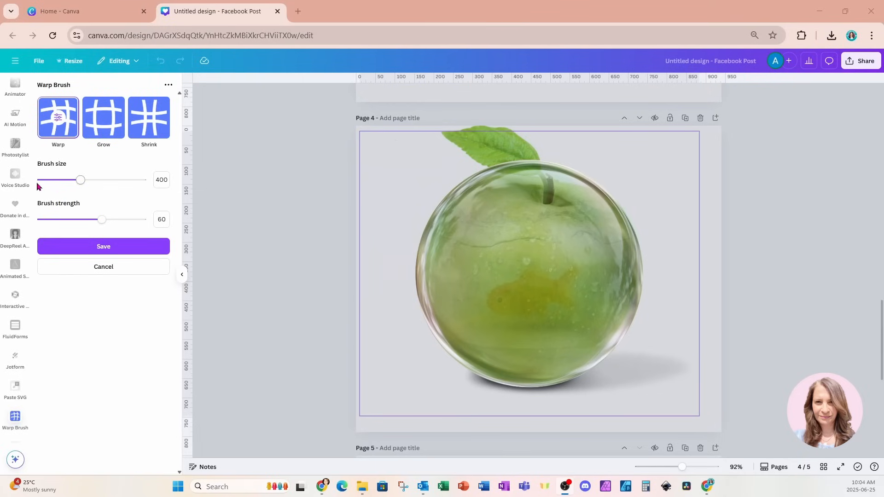
Step: Set the warp brush size to 658 and push the bubble's left and lower-left edges inward to follow the apple's outline
{"action": "left_click", "coordinate": [80, 183]}
{"action": "left_click_drag", "start_coordinate": [81, 182], "coordinate": [108, 183]}
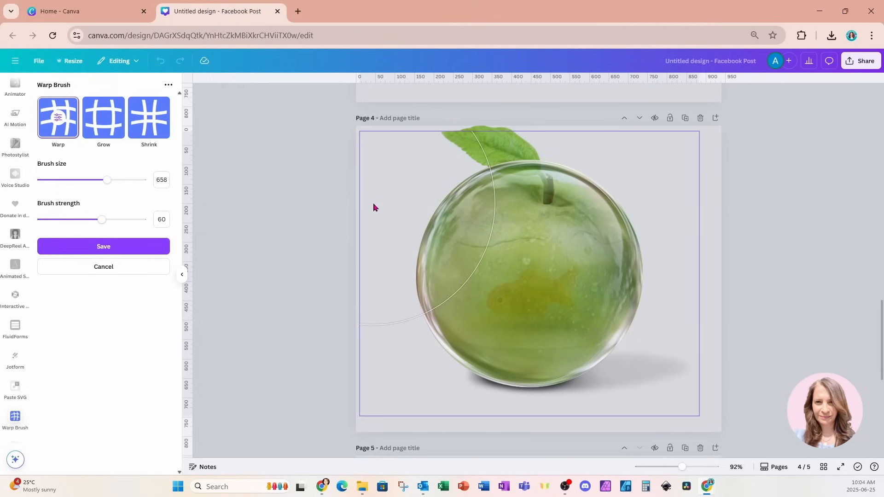
{"action": "left_click_drag", "start_coordinate": [373, 206], "coordinate": [379, 210]}
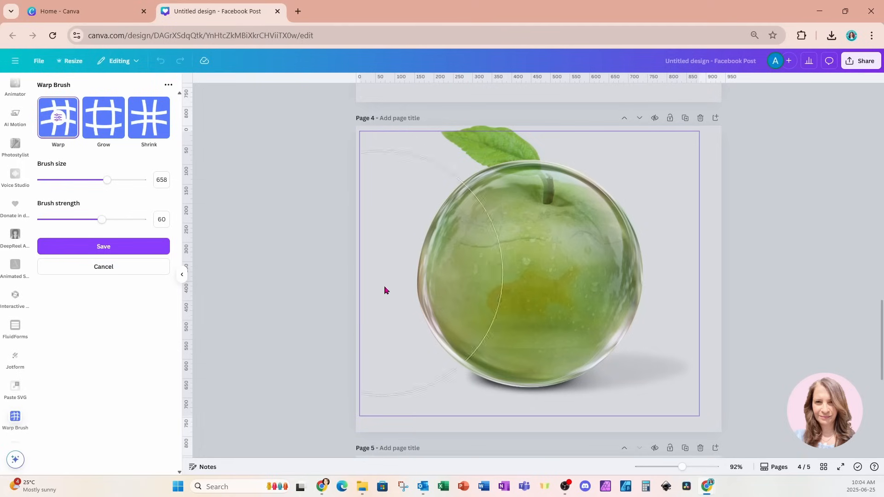
{"action": "left_click_drag", "start_coordinate": [375, 298], "coordinate": [389, 298]}
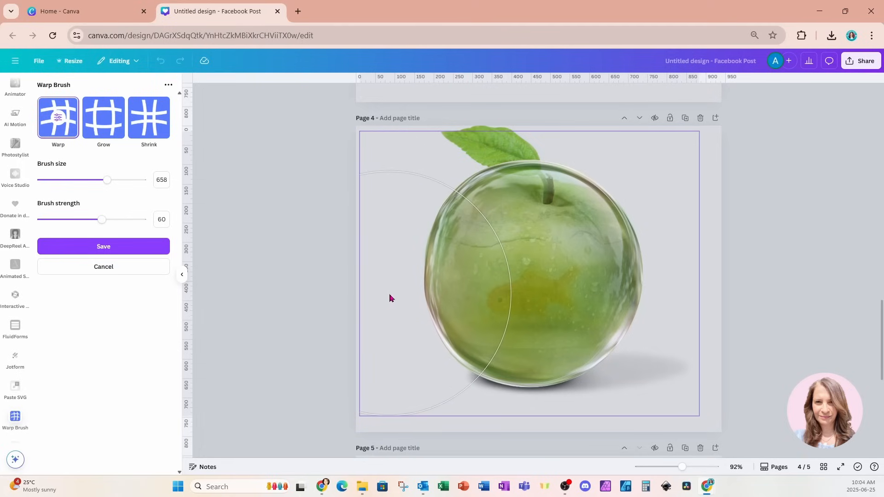
{"action": "left_click_drag", "start_coordinate": [388, 373], "coordinate": [416, 366]}
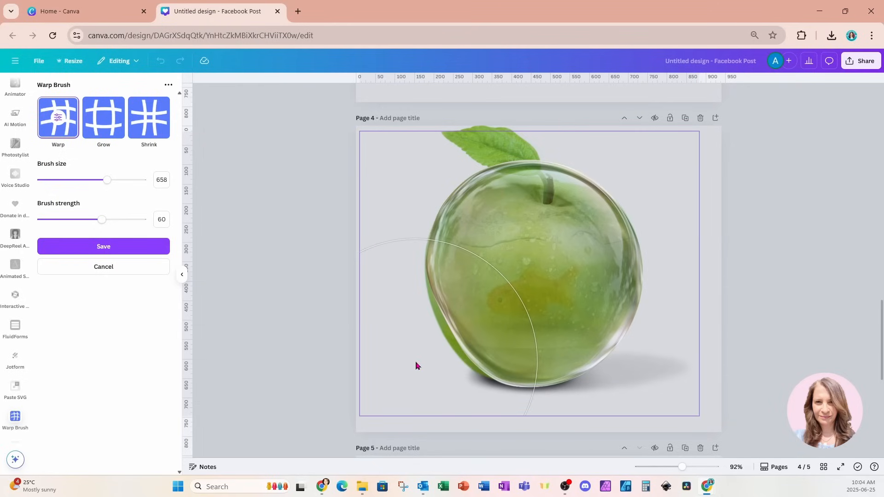
{"action": "mouse_move", "coordinate": [416, 366]}
{"action": "left_mouse_down"}
{"action": "mouse_move", "coordinate": [403, 379]}
{"action": "mouse_move", "coordinate": [432, 395]}
{"action": "left_mouse_up"}
Step: Warp the bubble's lower-right, upper-right and upper-left edges to fit the apple's contour
{"action": "mouse_move", "coordinate": [639, 383]}
{"action": "left_mouse_down"}
{"action": "mouse_move", "coordinate": [677, 341]}
{"action": "mouse_move", "coordinate": [670, 344]}
{"action": "left_mouse_up"}
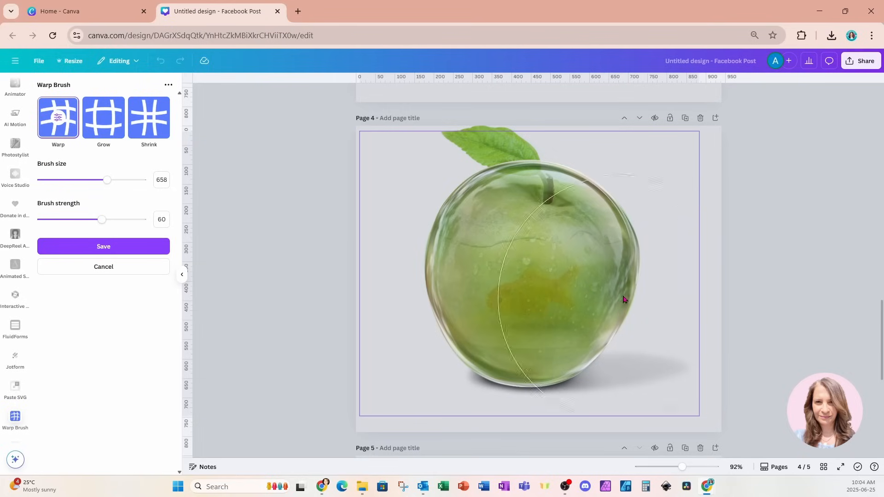
{"action": "left_click_drag", "start_coordinate": [673, 190], "coordinate": [668, 193]}
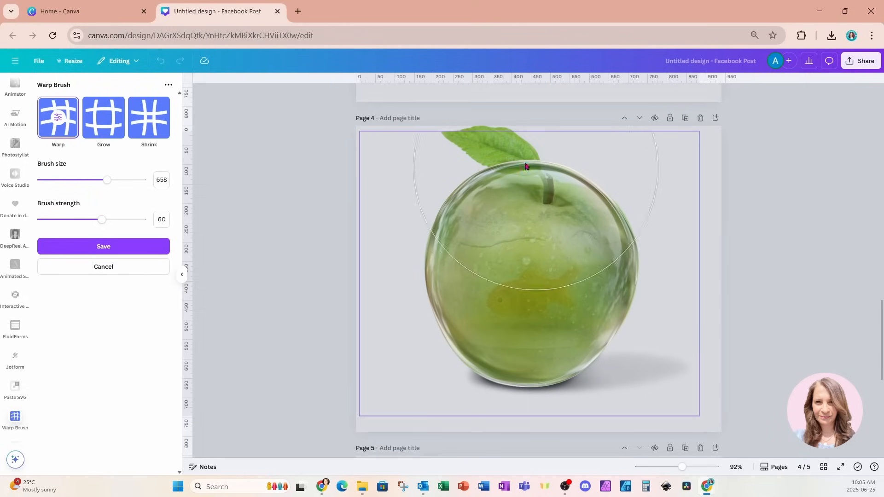
{"action": "mouse_move", "coordinate": [427, 143]}
{"action": "left_mouse_down"}
{"action": "mouse_move", "coordinate": [444, 158]}
{"action": "mouse_move", "coordinate": [430, 155]}
{"action": "left_mouse_up"}
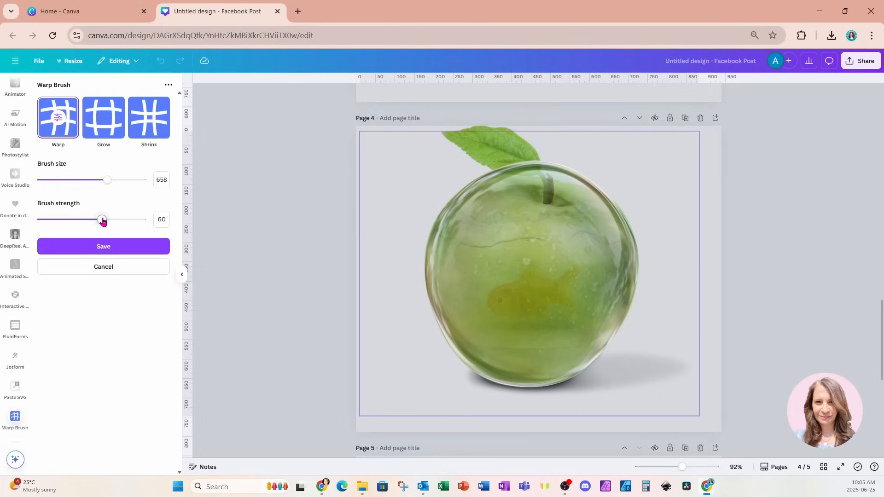
Step: Flatten the bubble's top edge onto the apple's top, reducing brush strength to 44 and then 22, and brush size to 359
{"action": "left_click_drag", "start_coordinate": [103, 222], "coordinate": [87, 221]}
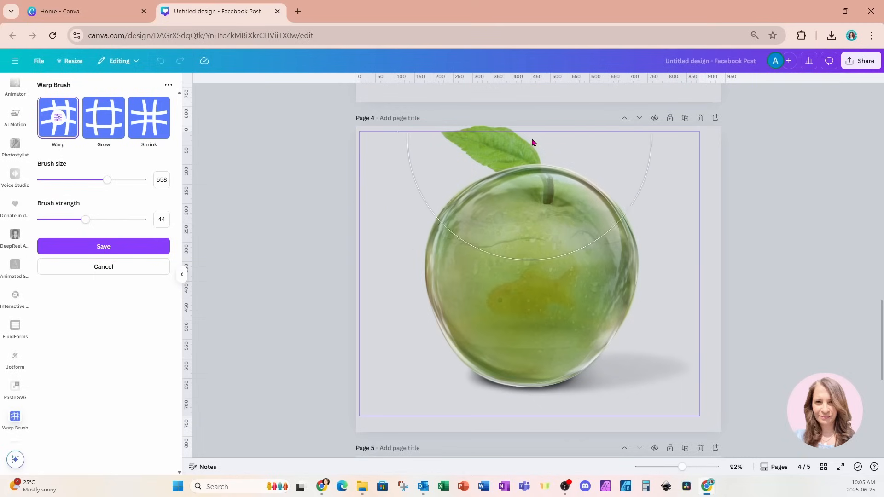
{"action": "left_click_drag", "start_coordinate": [556, 137], "coordinate": [592, 142]}
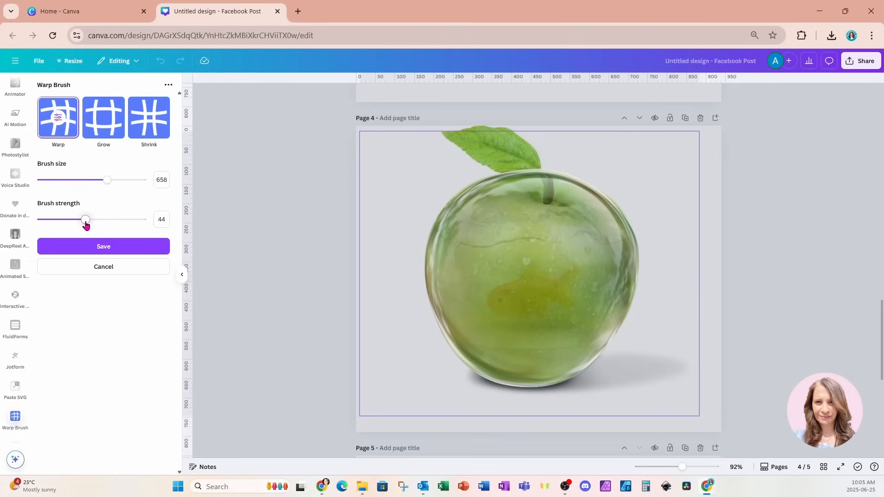
{"action": "left_click_drag", "start_coordinate": [86, 224], "coordinate": [64, 224]}
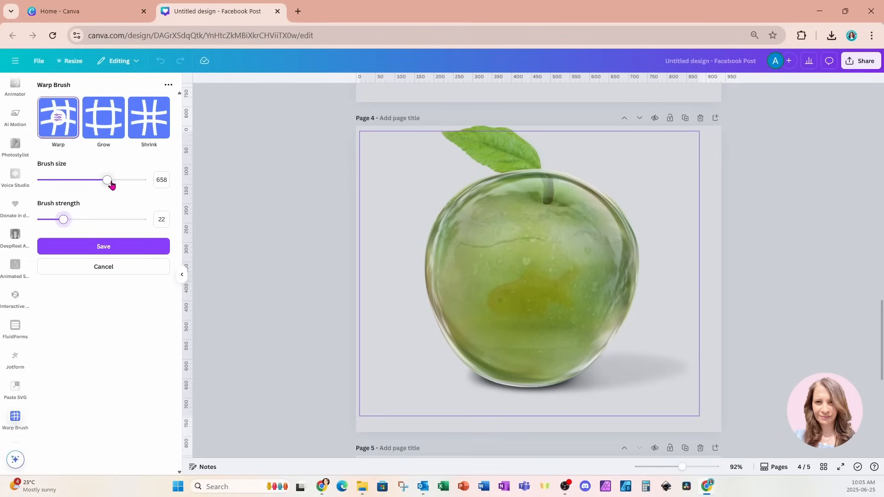
{"action": "left_click_drag", "start_coordinate": [112, 185], "coordinate": [77, 182]}
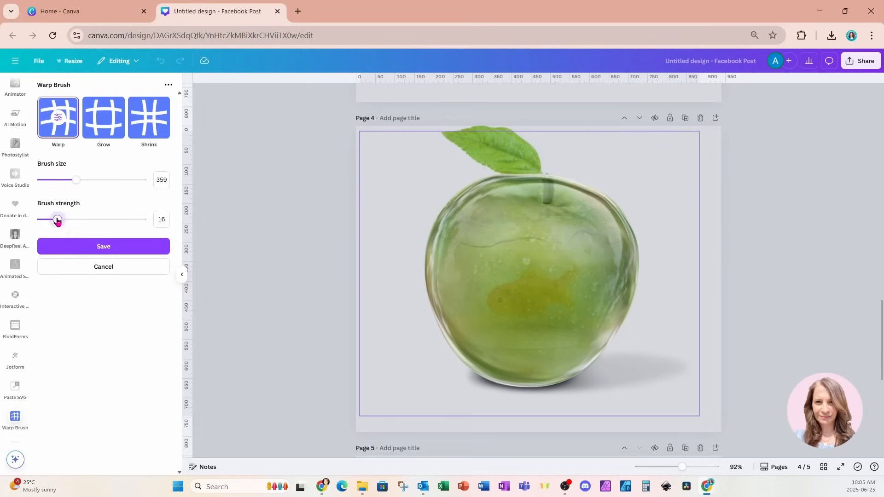
Step: Push a dent into the bubble's top at the stem with brush size 104 and strength 14, and save the warp
{"action": "left_click_drag", "start_coordinate": [61, 220], "coordinate": [55, 220]}
{"action": "mouse_move", "coordinate": [76, 180]}
{"action": "left_mouse_down"}
{"action": "mouse_move", "coordinate": [94, 180]}
{"action": "mouse_move", "coordinate": [49, 185]}
{"action": "left_mouse_up"}
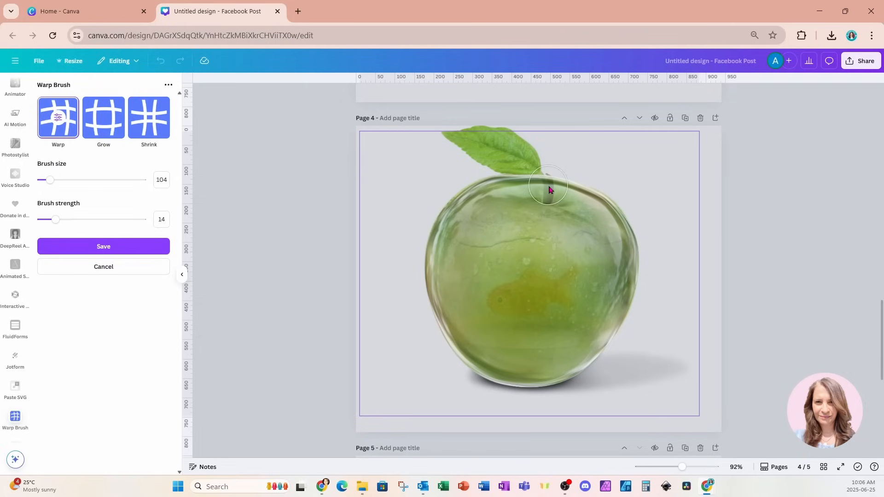
{"action": "mouse_move", "coordinate": [549, 189]}
{"action": "left_mouse_down"}
{"action": "mouse_move", "coordinate": [551, 201]}
{"action": "mouse_move", "coordinate": [558, 191]}
{"action": "mouse_move", "coordinate": [542, 197]}
{"action": "mouse_move", "coordinate": [543, 223]}
{"action": "mouse_move", "coordinate": [534, 199]}
{"action": "mouse_move", "coordinate": [545, 196]}
{"action": "mouse_move", "coordinate": [543, 205]}
{"action": "mouse_move", "coordinate": [546, 193]}
{"action": "mouse_move", "coordinate": [549, 204]}
{"action": "mouse_move", "coordinate": [562, 190]}
{"action": "mouse_move", "coordinate": [548, 207]}
{"action": "left_mouse_up"}
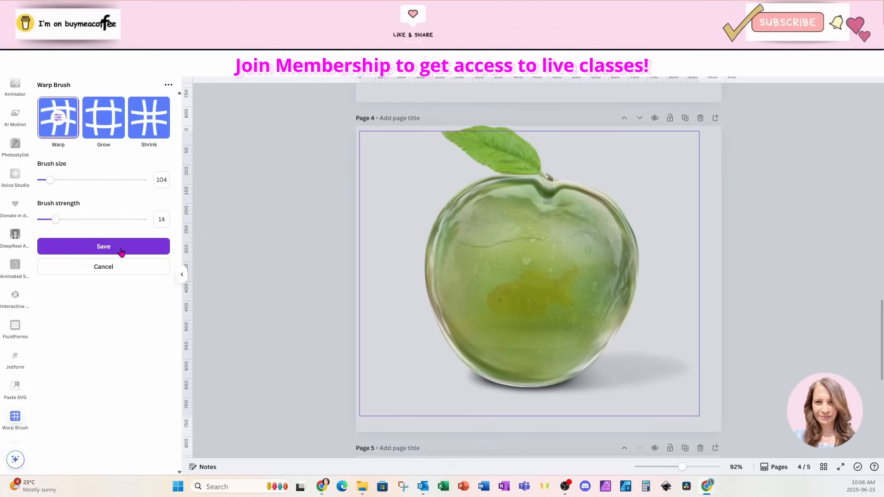
{"action": "left_click", "coordinate": [83, 251]}
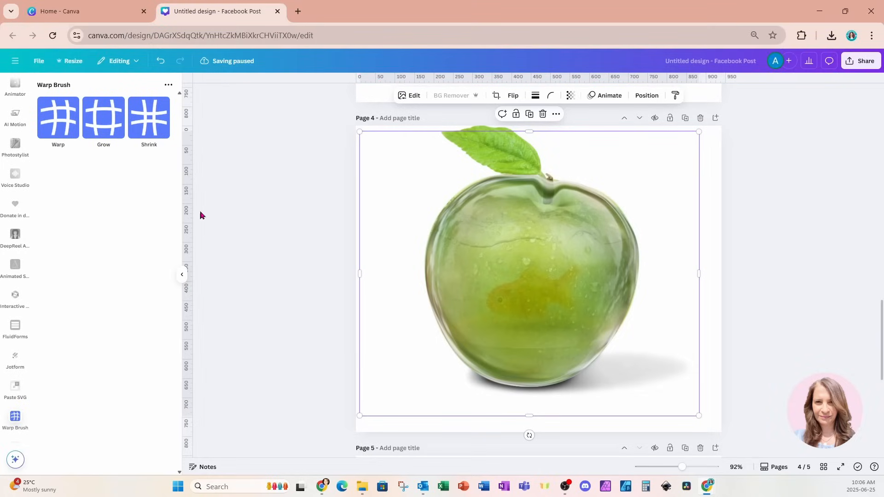
{"action": "left_click", "coordinate": [183, 275]}
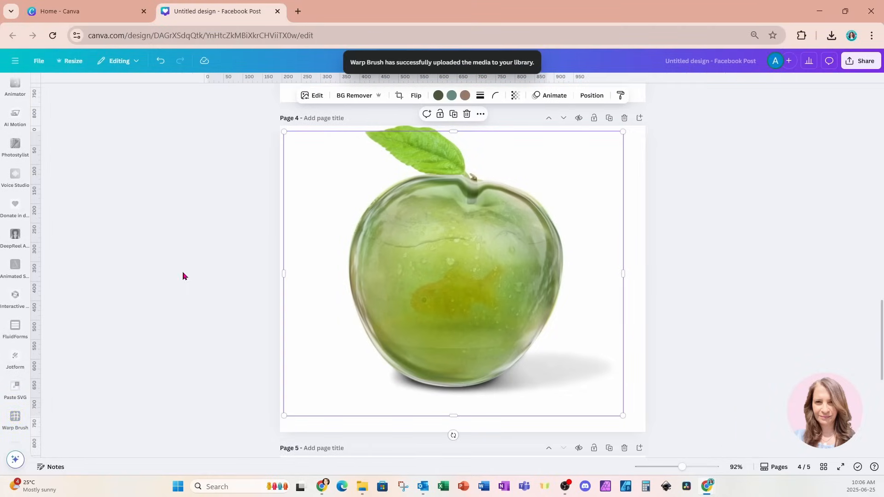
Step: Ungroup the semi-transparent apple from its leaf on page 4 and delete the apple body layer
{"action": "left_click", "coordinate": [535, 298]}
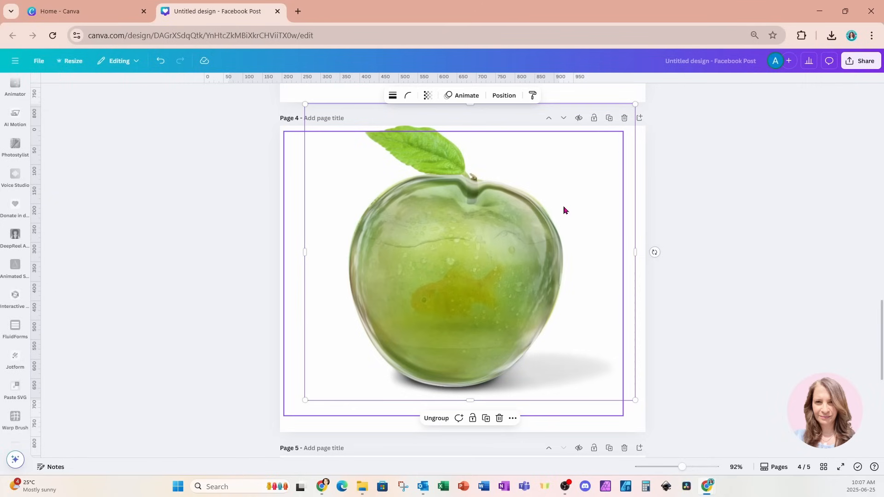
{"action": "left_click", "coordinate": [504, 95]}
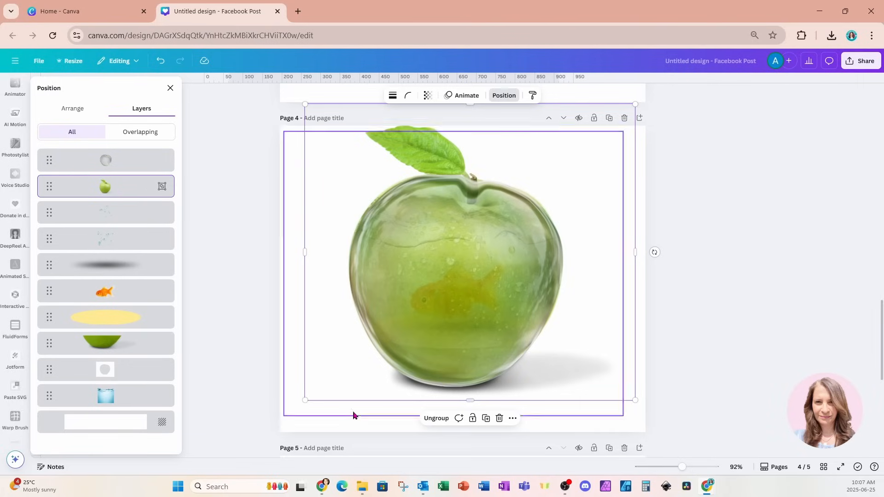
{"action": "left_click", "coordinate": [436, 418]}
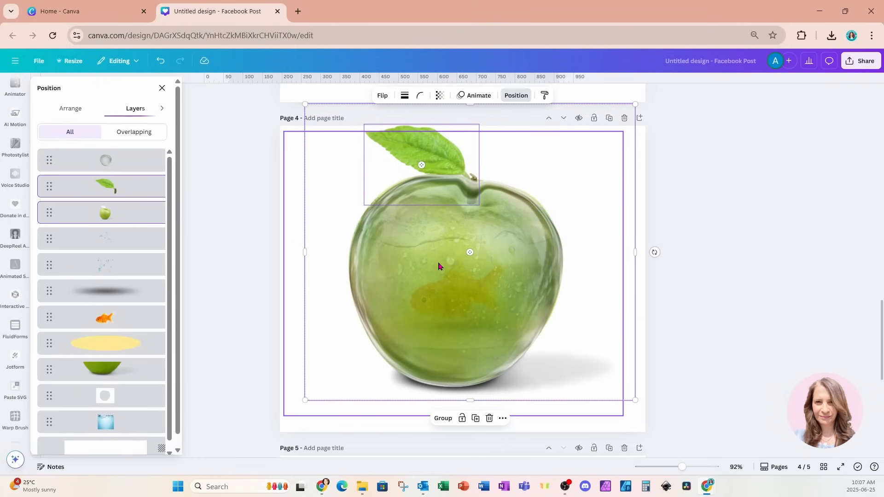
{"action": "left_click", "coordinate": [122, 220]}
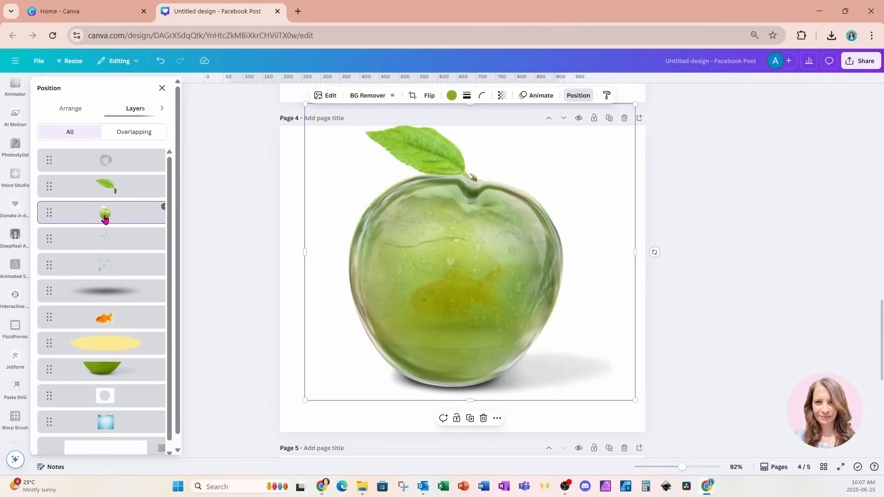
{"action": "key", "text": "Delete"}
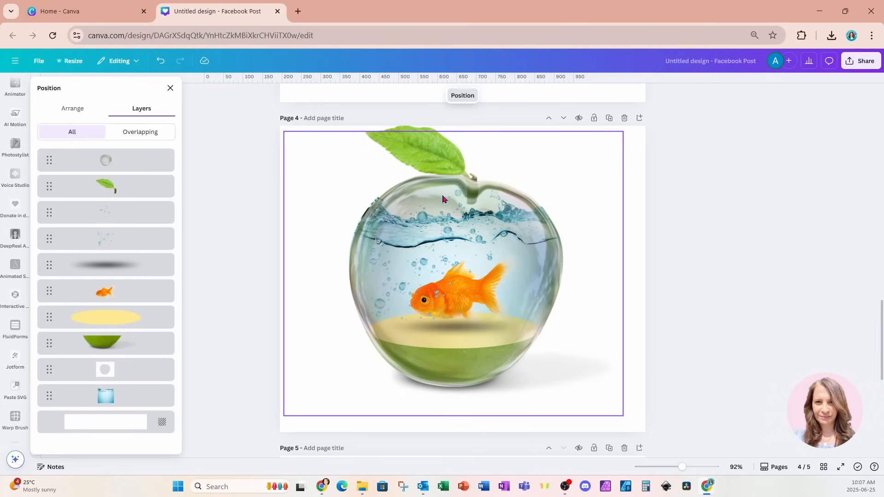
Step: Move the leaf and stem layer above the warped bubble on page 4
{"action": "left_click", "coordinate": [108, 191]}
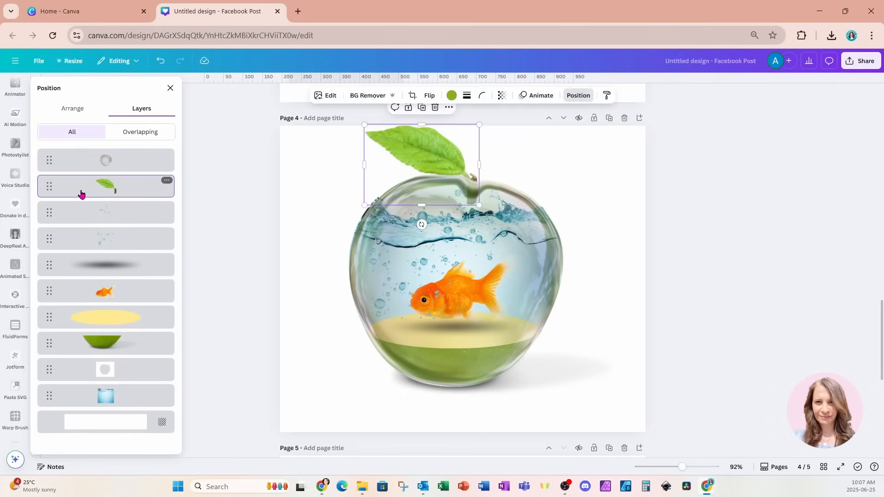
{"action": "left_click_drag", "start_coordinate": [81, 194], "coordinate": [86, 156]}
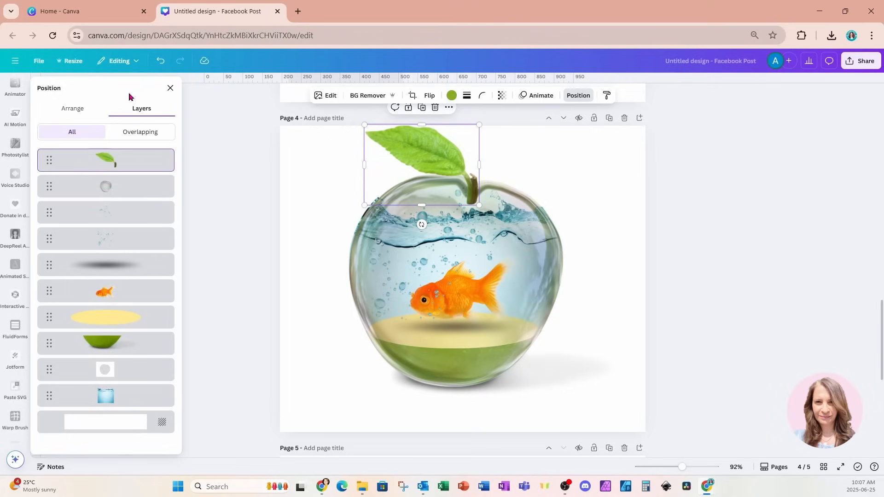
{"action": "left_click", "coordinate": [169, 89]}
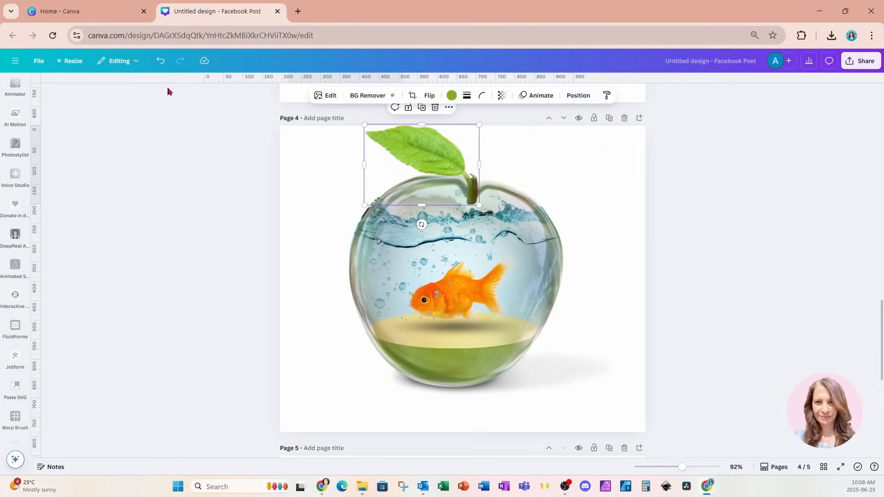
{"action": "left_click", "coordinate": [642, 245]}
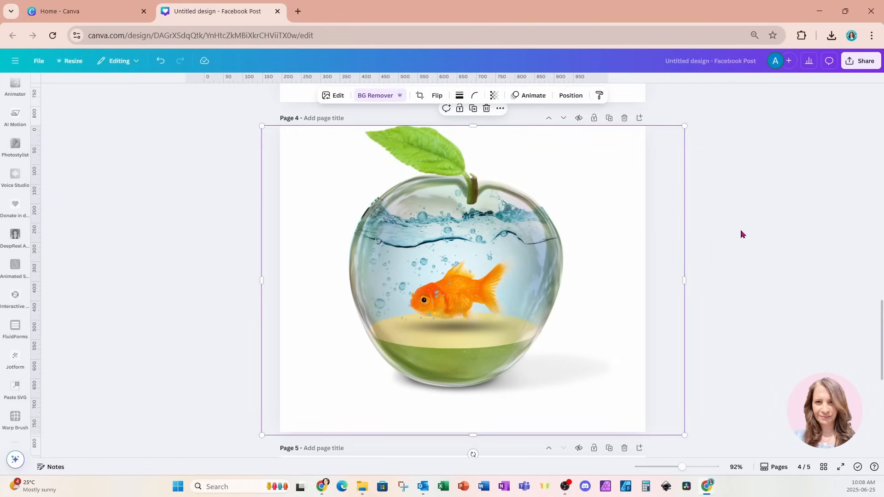